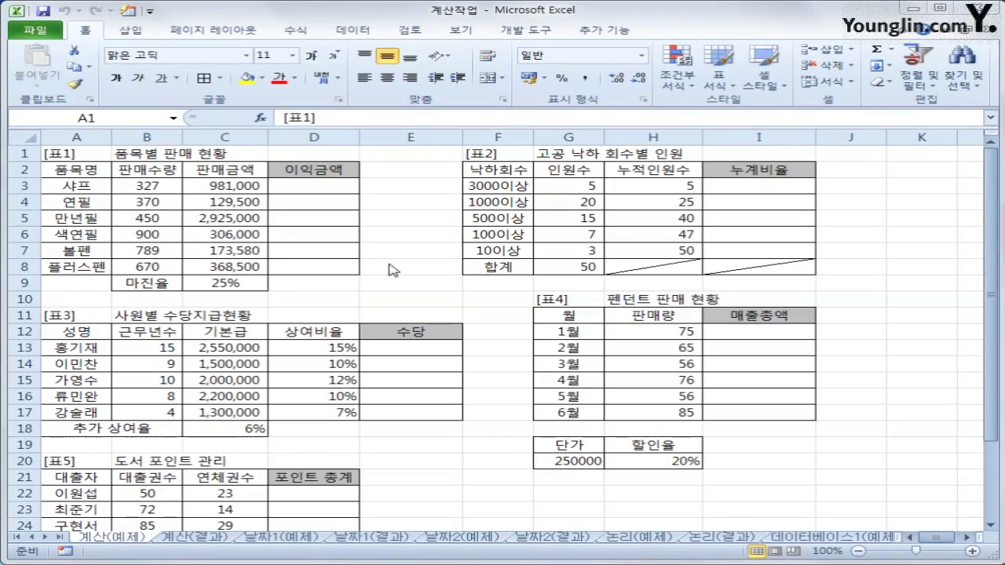
Try calculating the first profit amount (이익금액) of 표1 in D3 with the relative-reference formula =C3*C9.
{"action": "left_click", "coordinate": [324, 188]}
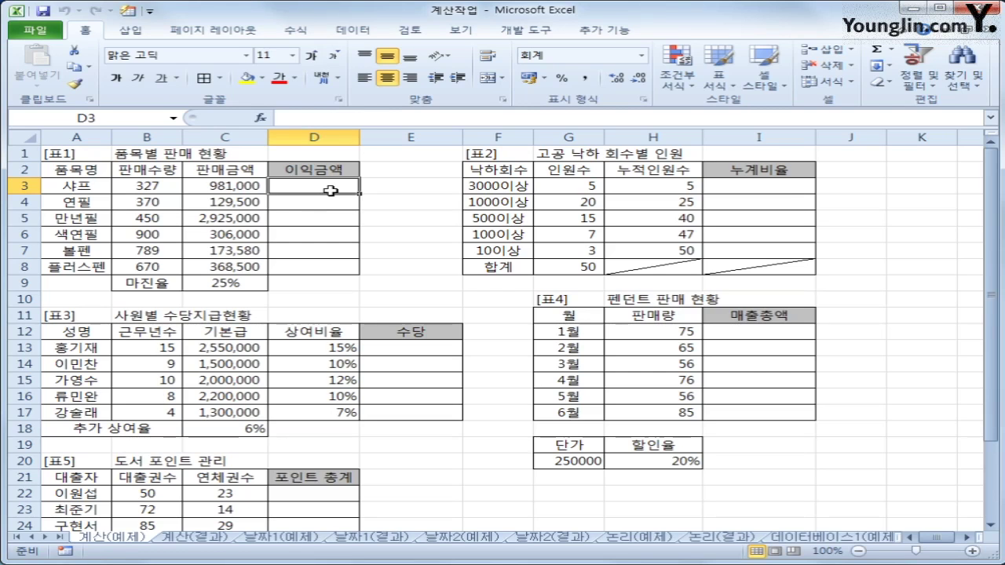
{"action": "left_click", "coordinate": [250, 189]}
{"action": "left_click", "coordinate": [228, 288]}
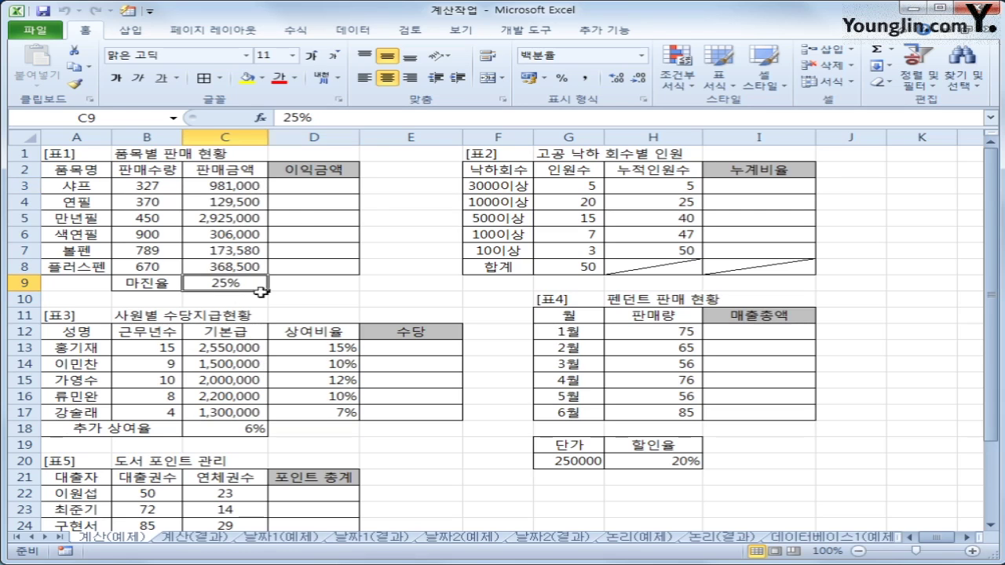
{"action": "left_click", "coordinate": [315, 190]}
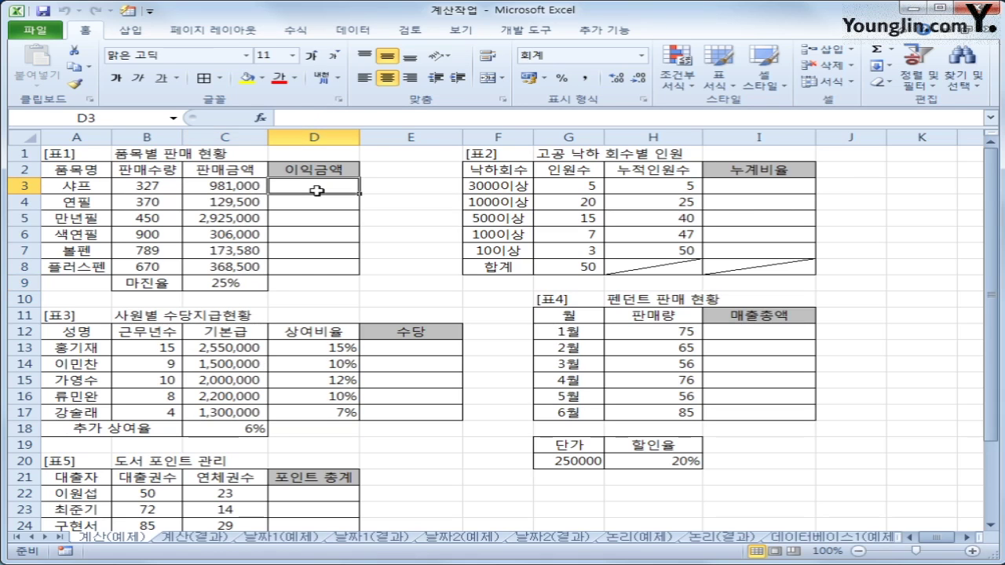
{"action": "type", "text": "="}
{"action": "key", "text": "Left"}
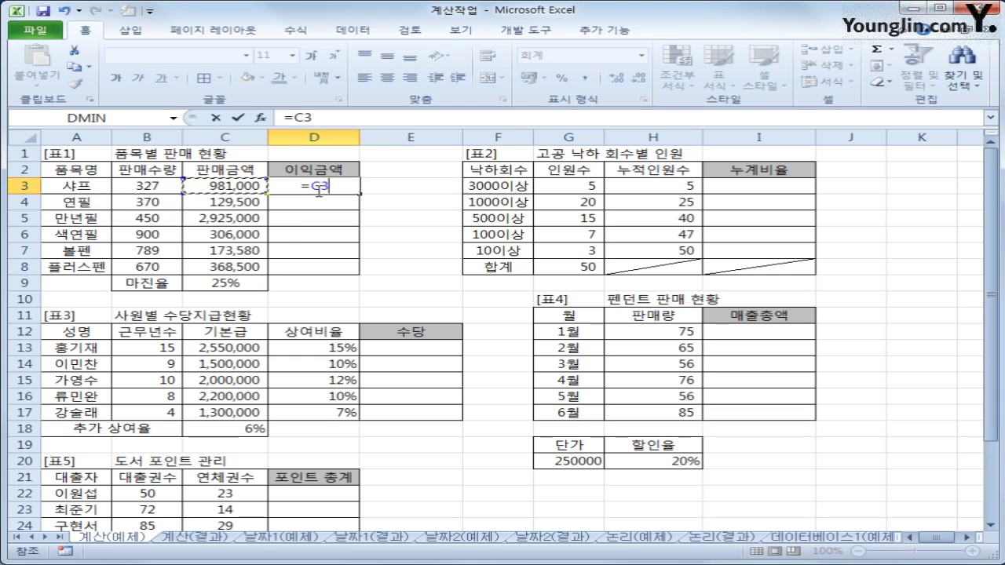
{"action": "type", "text": "*"}
{"action": "left_click", "coordinate": [236, 286]}
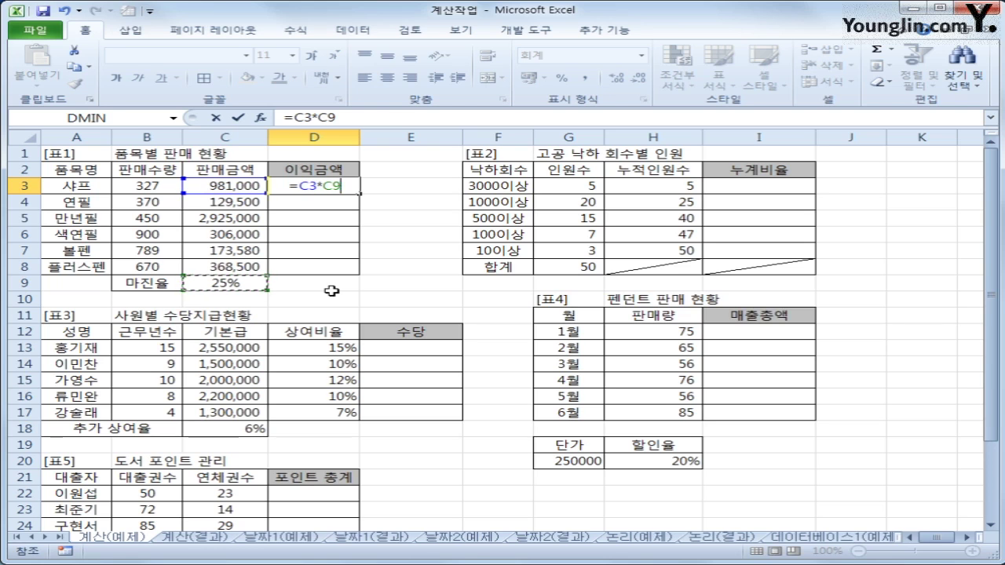
{"action": "key", "text": "Return"}
Copy the D3 formula down the profit column through D8.
{"action": "left_click", "coordinate": [333, 186]}
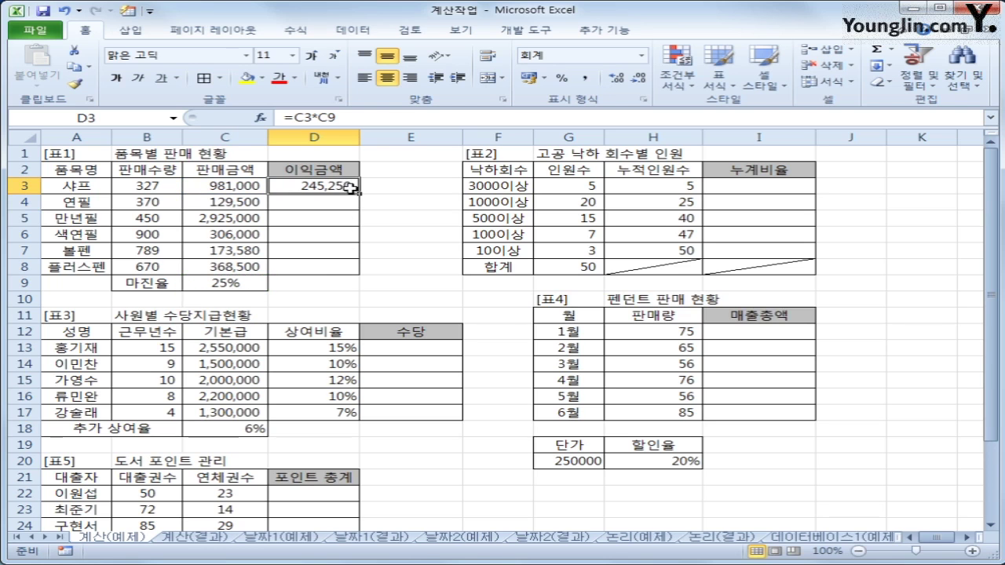
{"action": "left_click_drag", "start_coordinate": [360, 193], "coordinate": [360, 274]}
{"action": "left_click", "coordinate": [338, 201]}
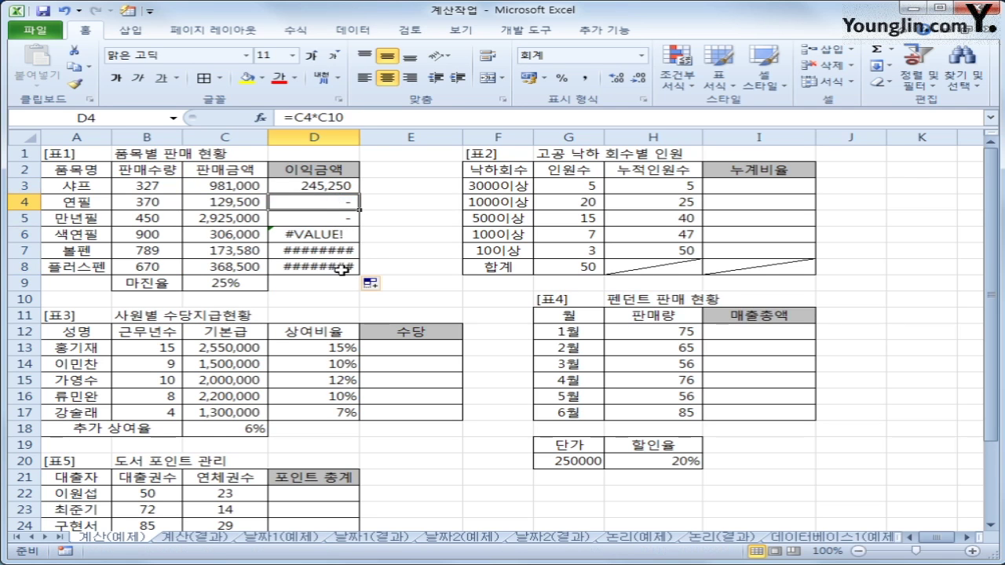
Examine the D3 formula and trace its two references down the sales column from C3 to the margin rate in C9.
{"action": "left_click", "coordinate": [292, 179]}
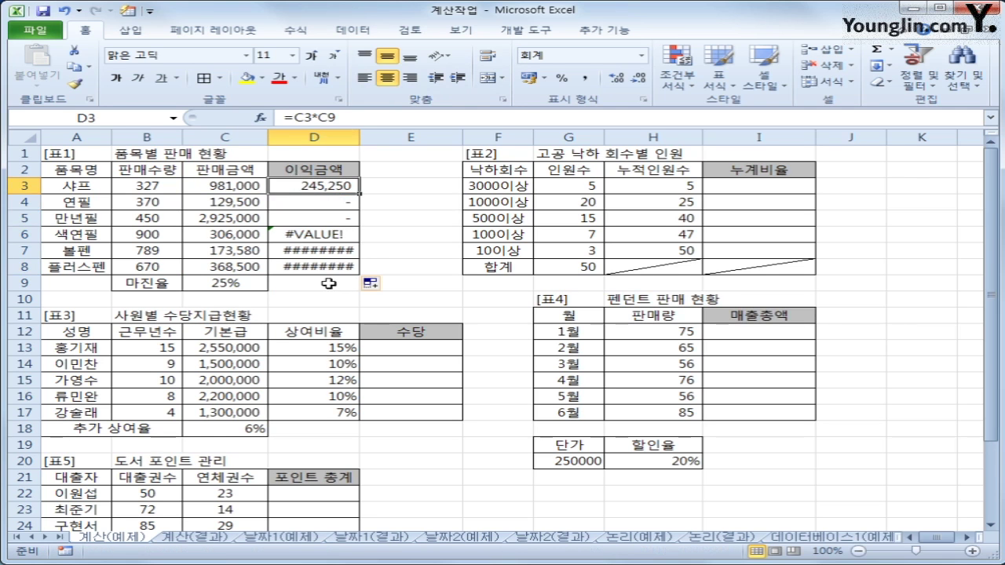
{"action": "left_click", "coordinate": [227, 181]}
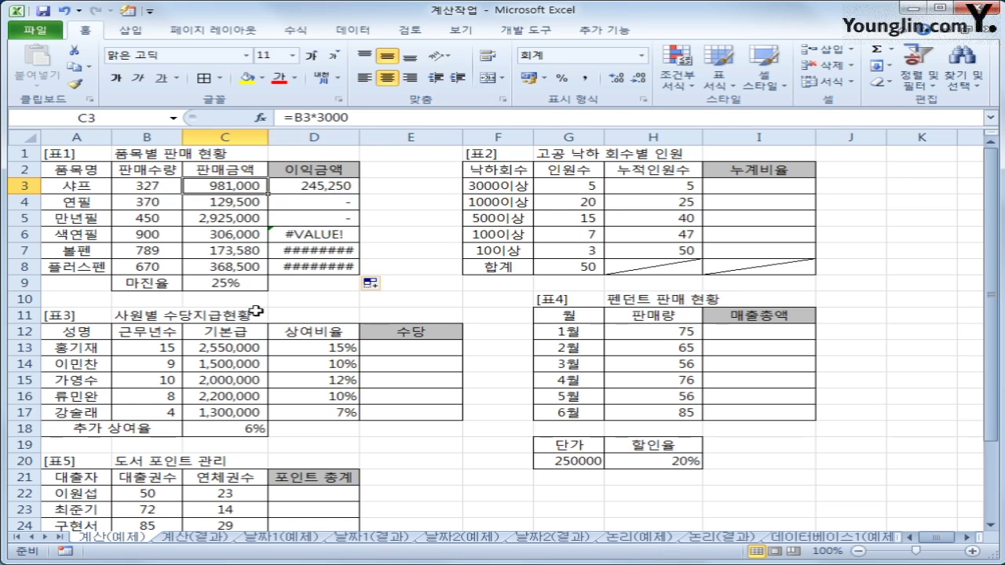
{"action": "left_click", "coordinate": [303, 184]}
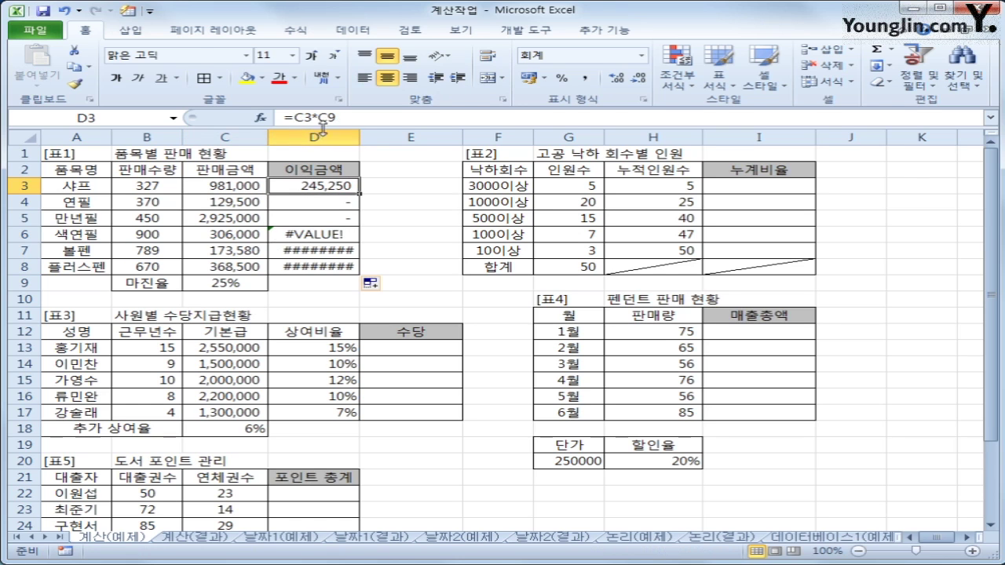
{"action": "left_click", "coordinate": [248, 187]}
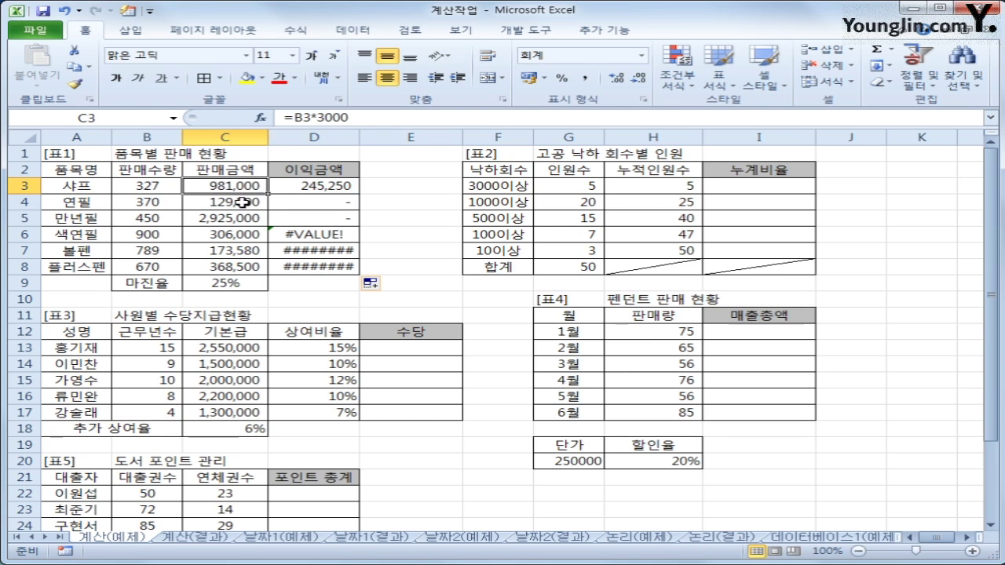
{"action": "left_click", "coordinate": [240, 201]}
{"action": "left_click", "coordinate": [239, 218]}
{"action": "left_click", "coordinate": [238, 234]}
{"action": "left_click", "coordinate": [239, 249]}
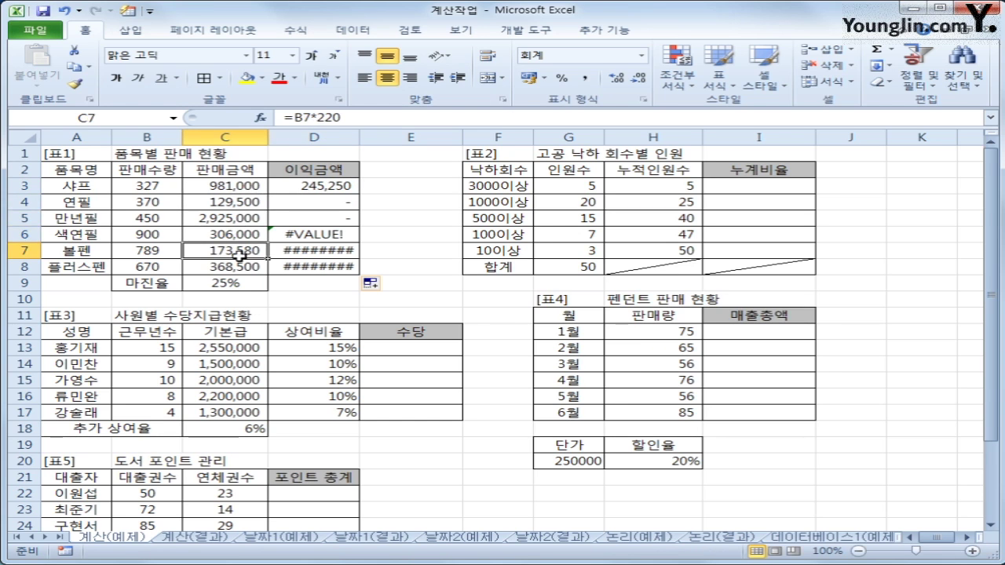
{"action": "left_click", "coordinate": [237, 267]}
{"action": "left_click", "coordinate": [235, 282]}
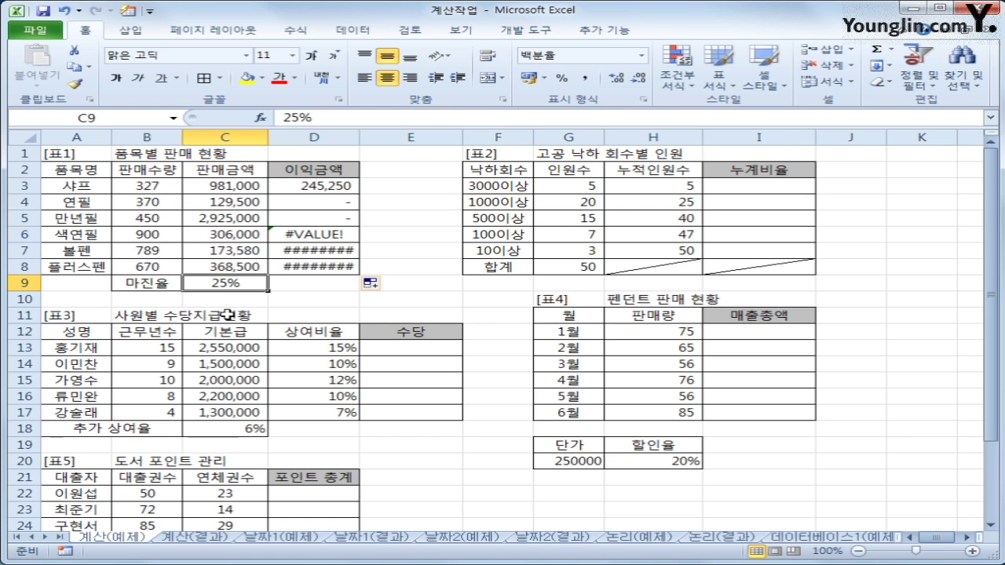
Examine the copied formulas in D4, D6 and D7, tracing the D4 references from C4 down to C10.
{"action": "left_click", "coordinate": [325, 196]}
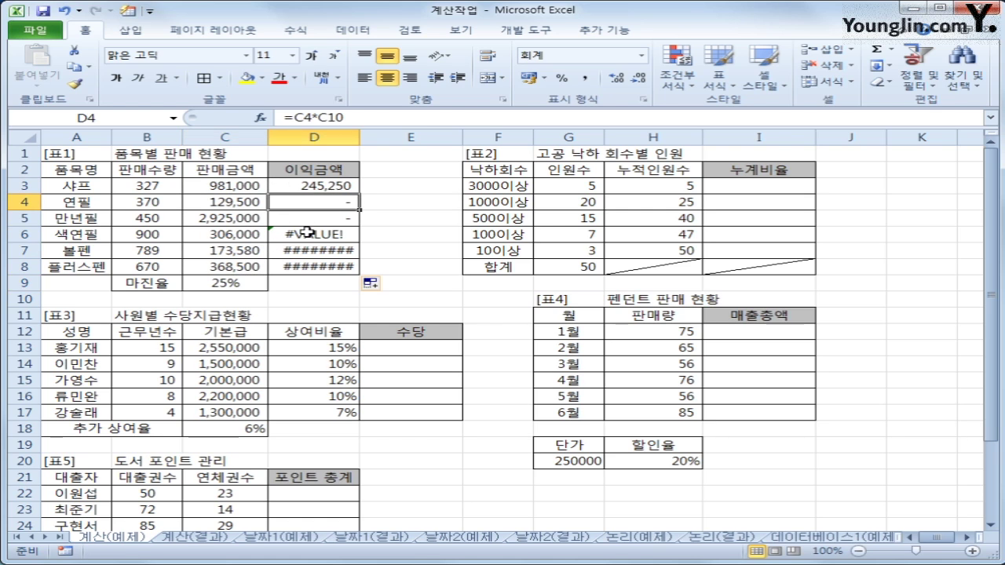
{"action": "left_click", "coordinate": [249, 204]}
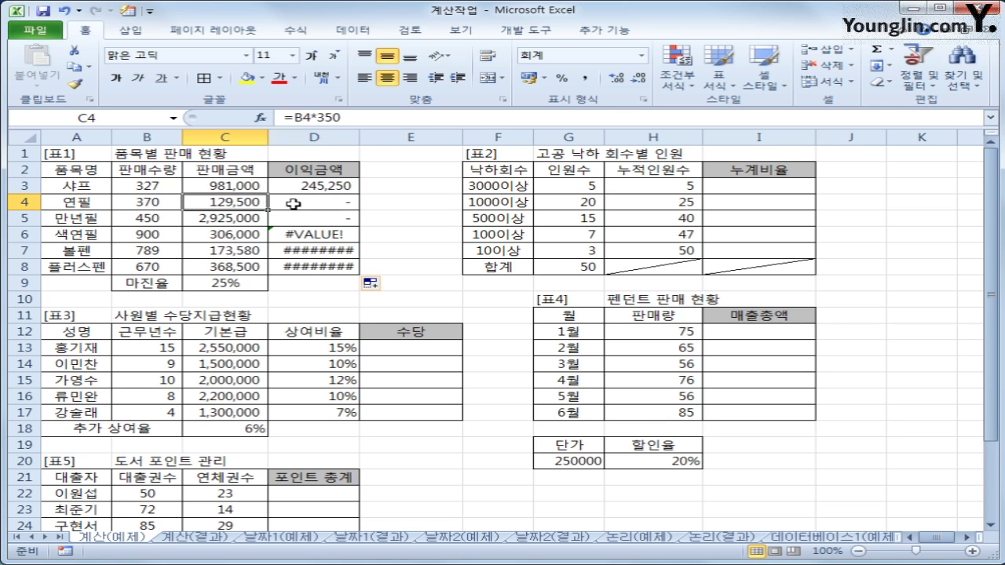
{"action": "left_click", "coordinate": [293, 203]}
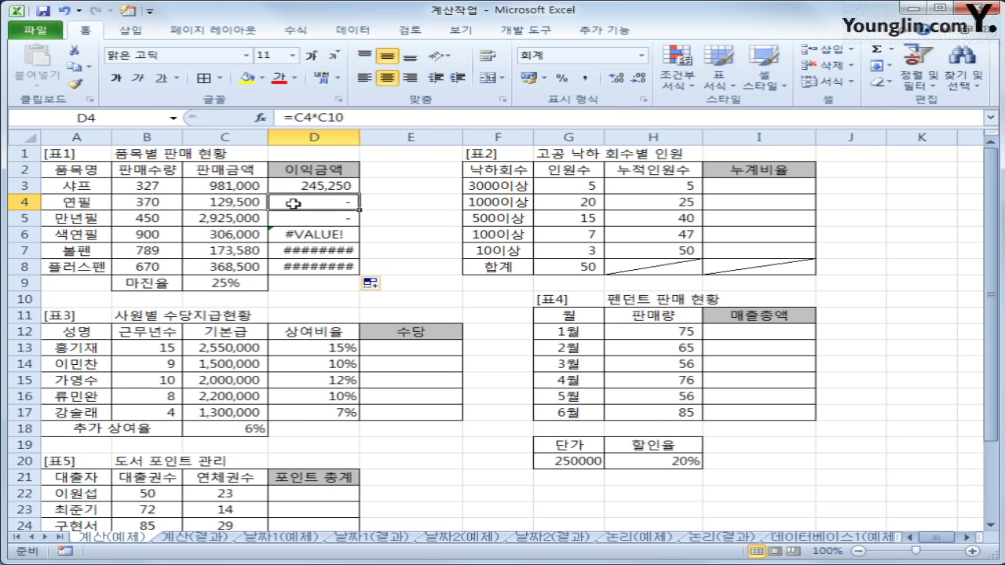
{"action": "left_click", "coordinate": [225, 203]}
{"action": "left_click", "coordinate": [225, 219]}
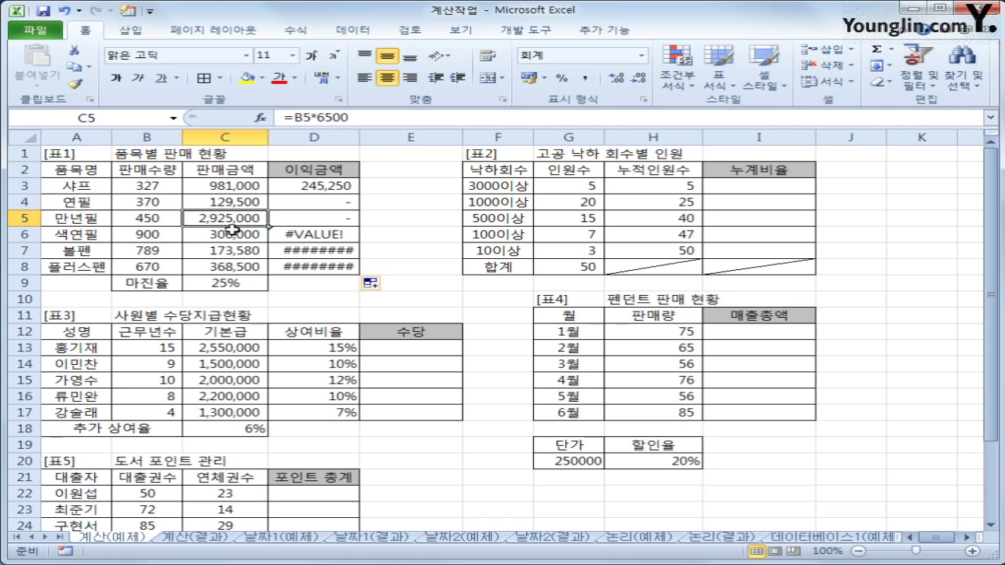
{"action": "left_click", "coordinate": [238, 232]}
{"action": "left_click", "coordinate": [244, 250]}
{"action": "left_click", "coordinate": [243, 266]}
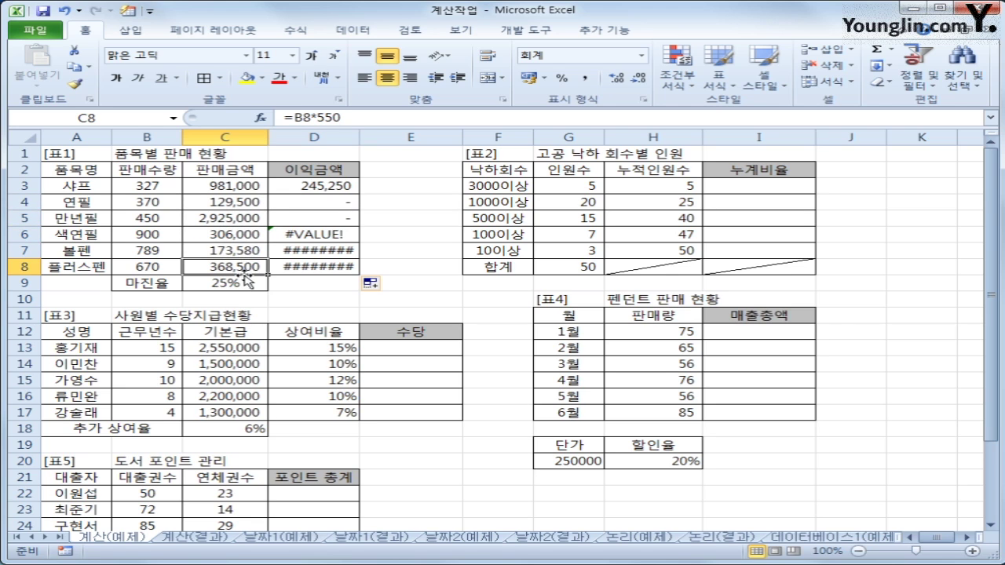
{"action": "left_click", "coordinate": [240, 285]}
{"action": "left_click", "coordinate": [237, 300]}
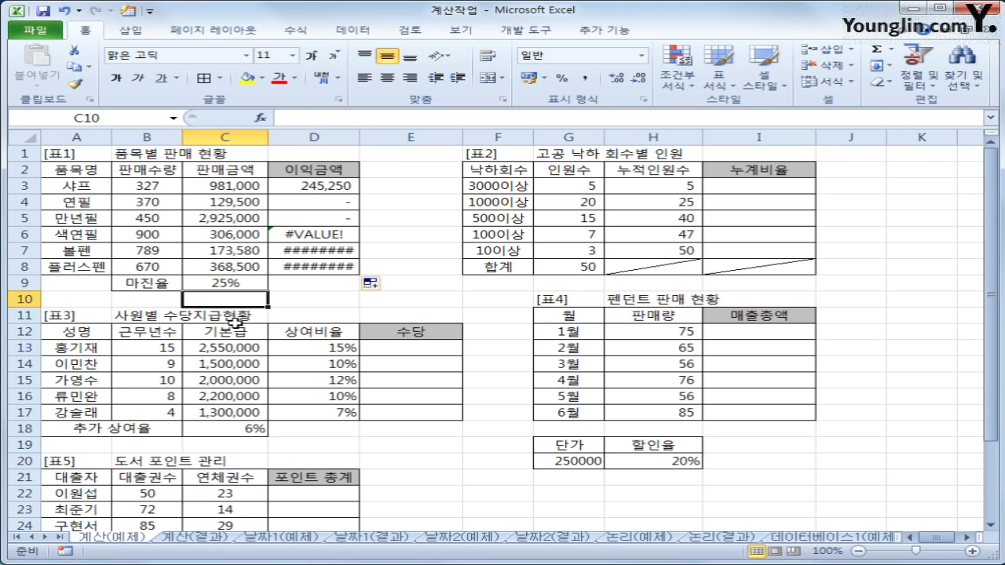
{"action": "left_click", "coordinate": [308, 206]}
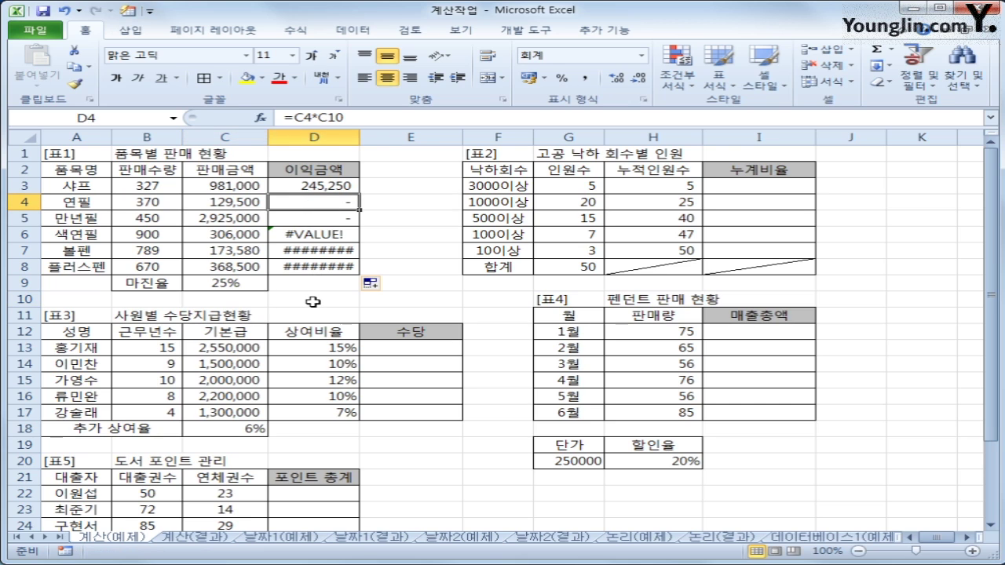
{"action": "left_click", "coordinate": [313, 240]}
{"action": "left_click", "coordinate": [314, 251]}
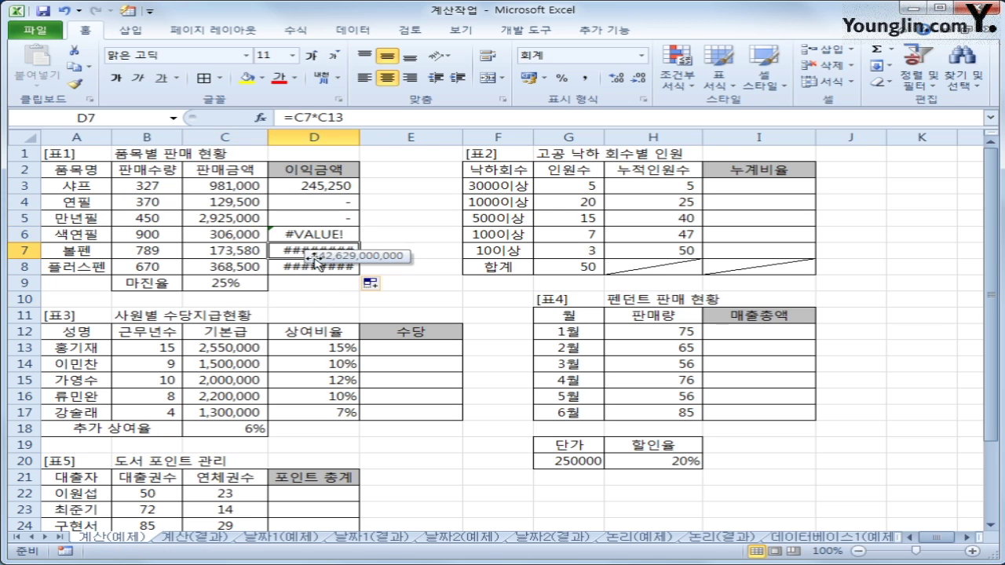
{"action": "left_click", "coordinate": [312, 236]}
{"action": "left_click", "coordinate": [309, 252]}
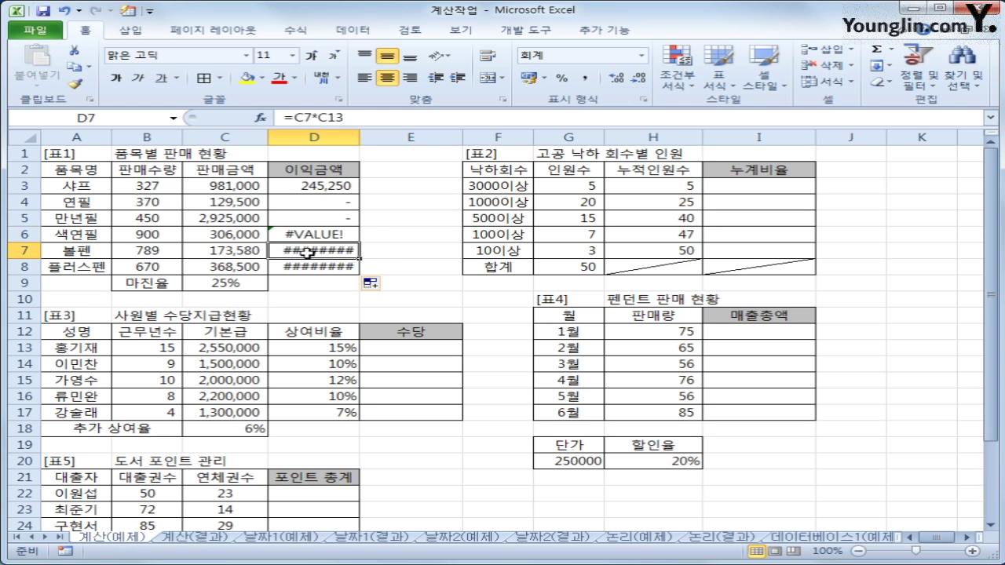
Clear the profit formulas from D3:D8.
{"action": "left_click", "coordinate": [336, 188]}
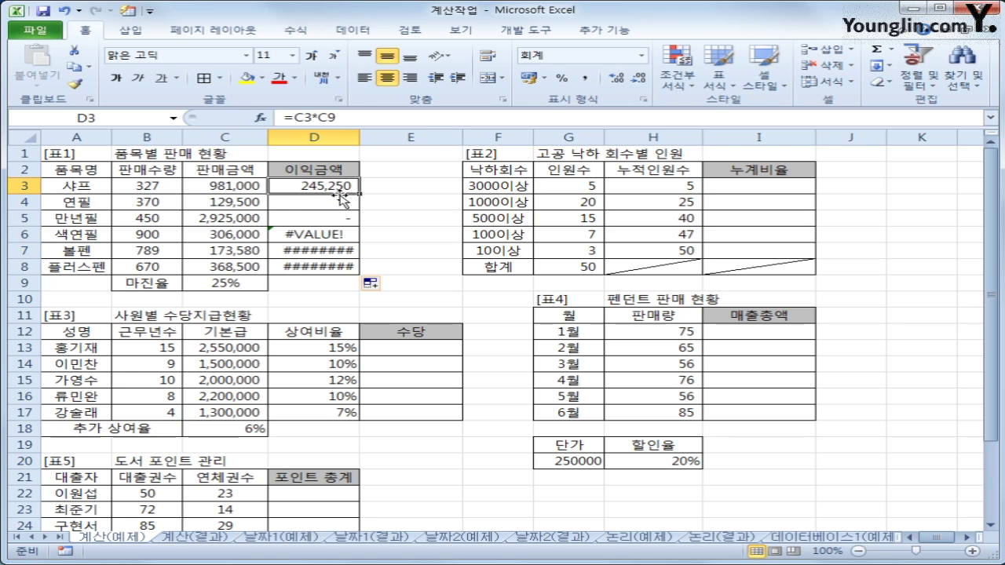
{"action": "left_click_drag", "start_coordinate": [339, 186], "coordinate": [336, 260]}
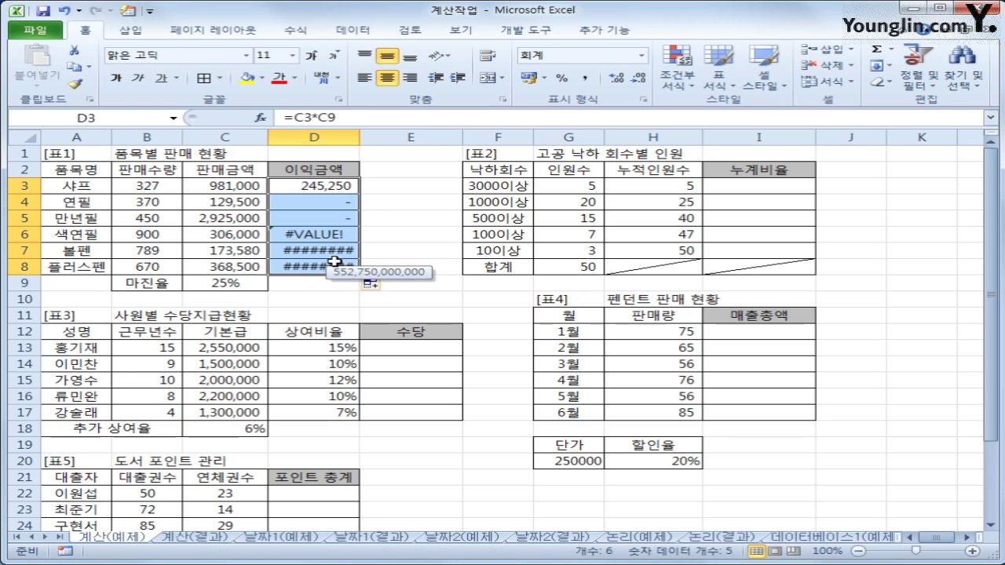
{"action": "key", "text": "Delete"}
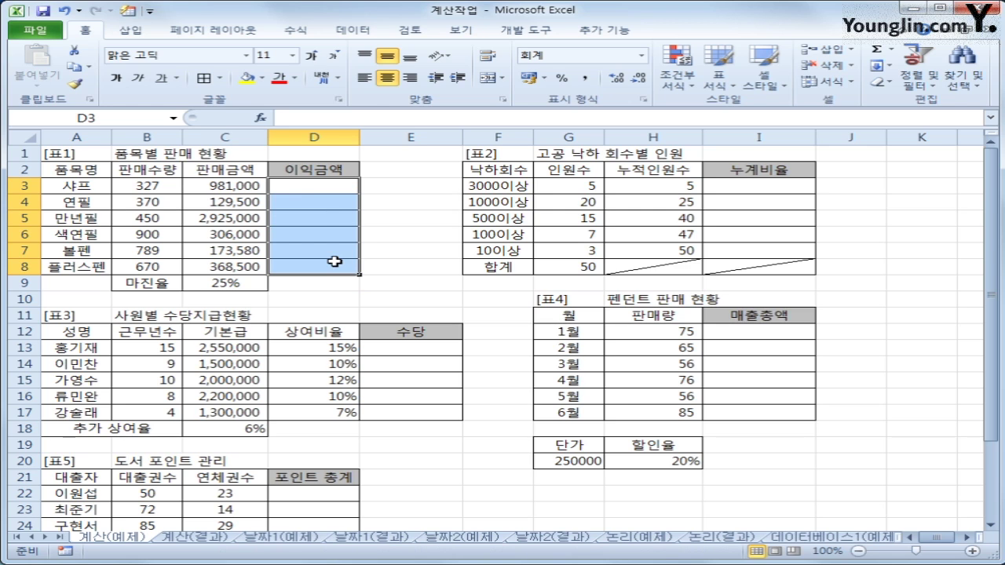
Enter =C3*$C$9 in D3 to calculate the profit with an absolute reference to the margin rate.
{"action": "left_click", "coordinate": [329, 193]}
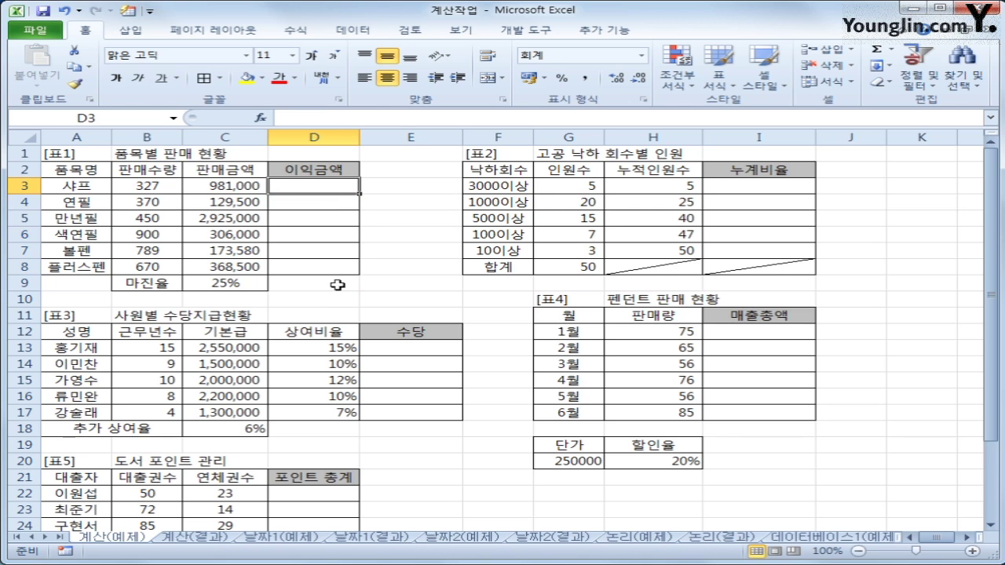
{"action": "type", "text": "="}
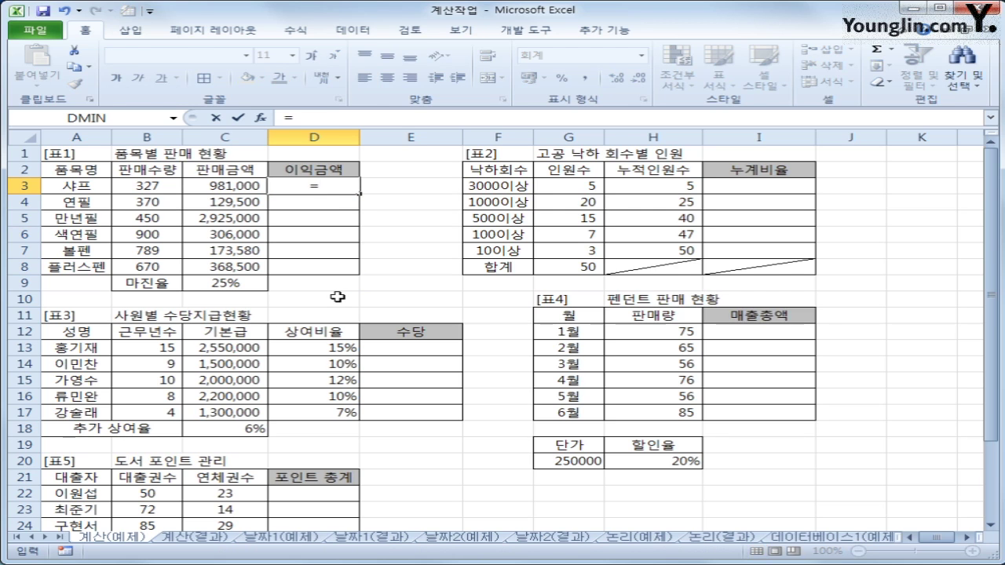
{"action": "left_click", "coordinate": [212, 185]}
{"action": "type", "text": "*"}
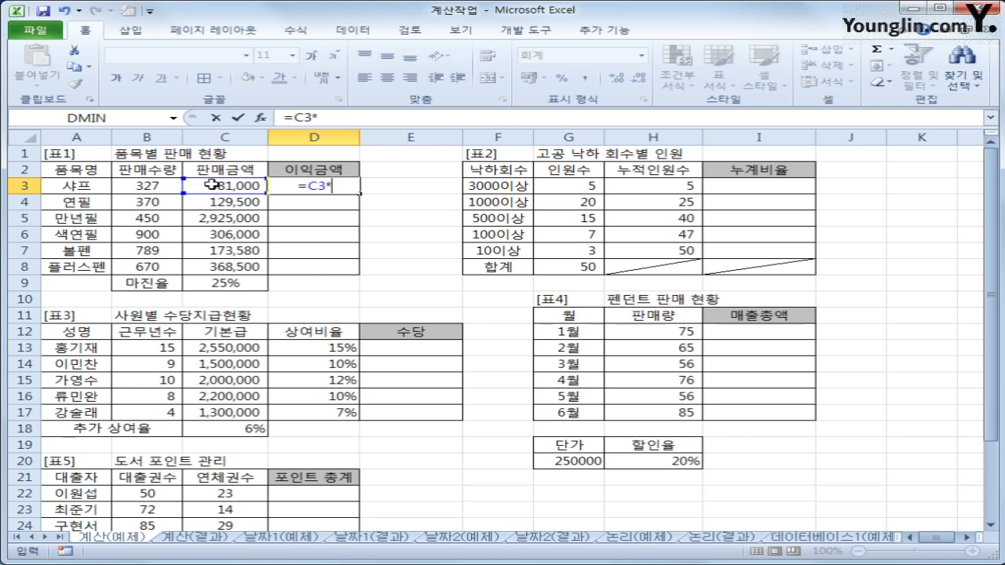
{"action": "left_click", "coordinate": [228, 285]}
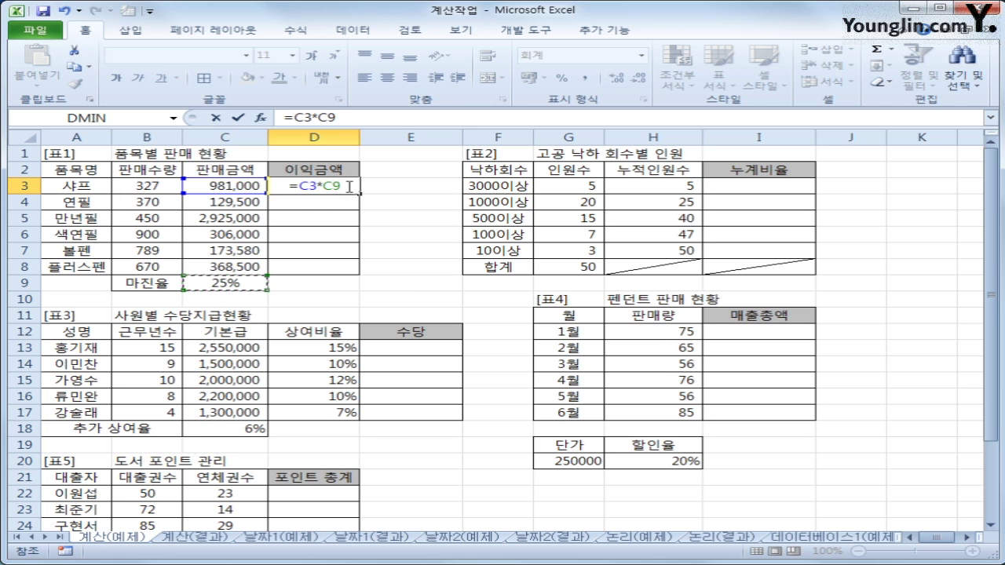
{"action": "key", "text": "F4"}
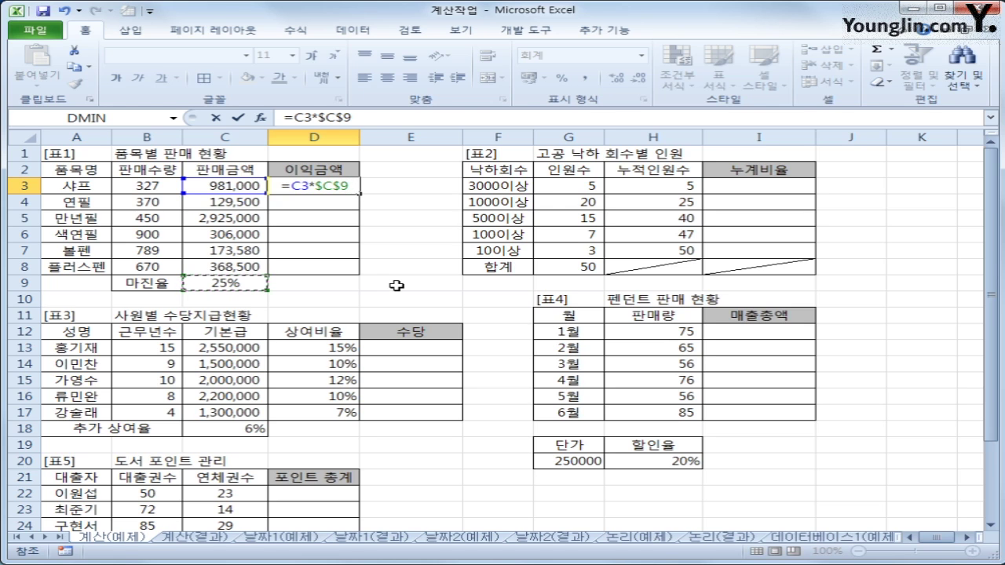
{"action": "key", "text": "Return"}
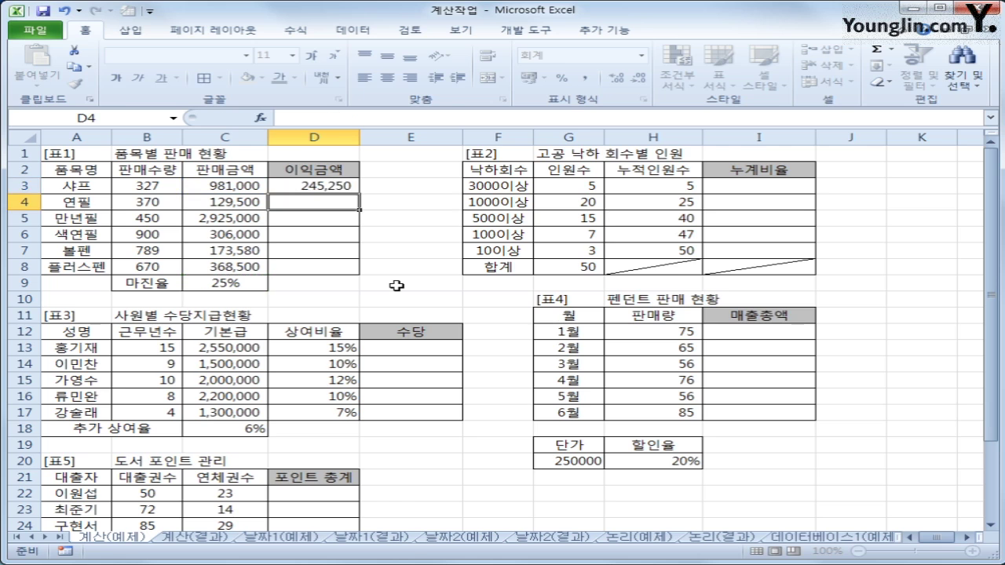
Copy the absolute-reference formula from D3 down to D8 and inspect the formula in the last row.
{"action": "left_click", "coordinate": [346, 188]}
{"action": "left_click_drag", "start_coordinate": [358, 193], "coordinate": [346, 271]}
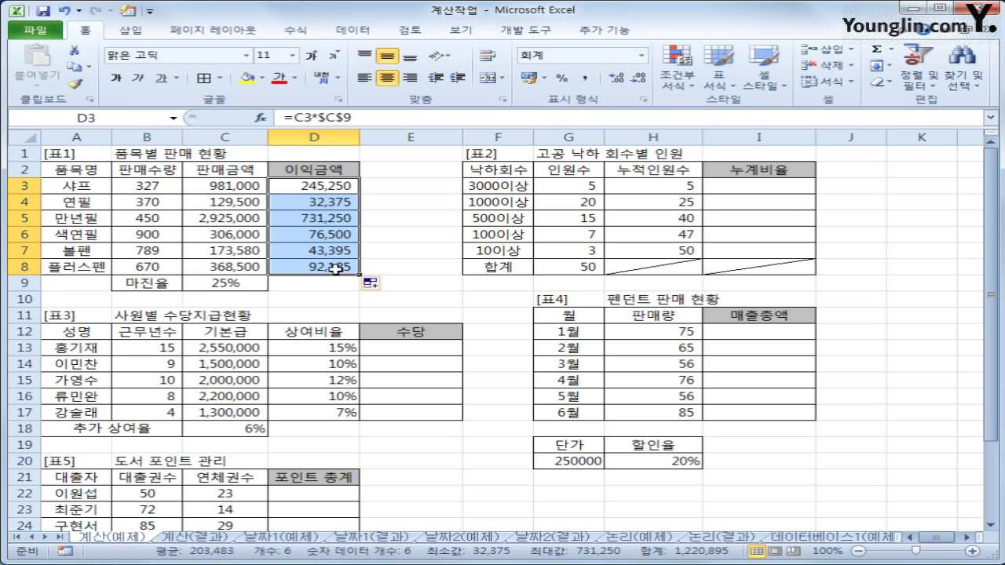
{"action": "left_click", "coordinate": [336, 270]}
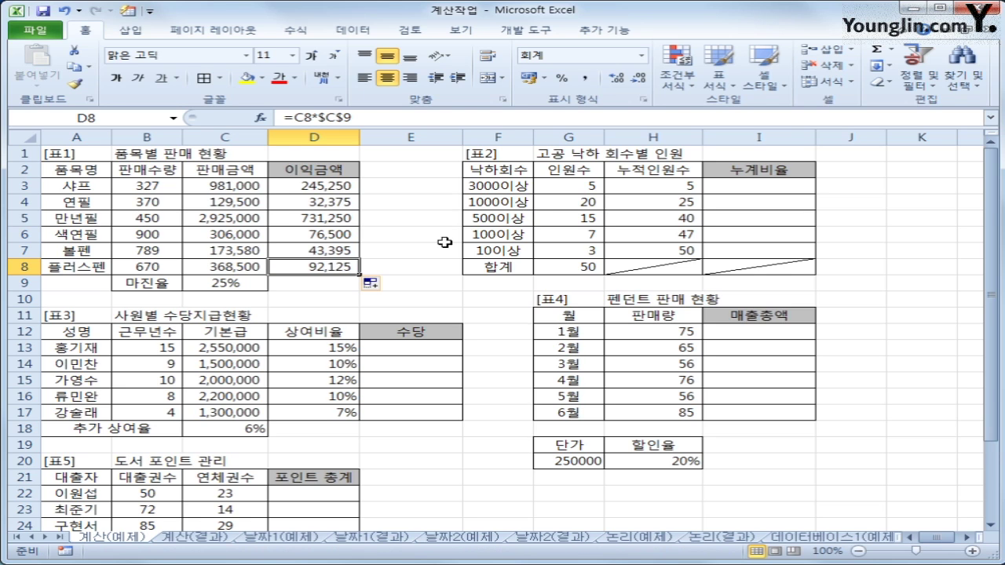
Enter =H3/$G$8 in I3 to calculate the cumulative ratio and copy the formula down to I7.
{"action": "left_click", "coordinate": [729, 186]}
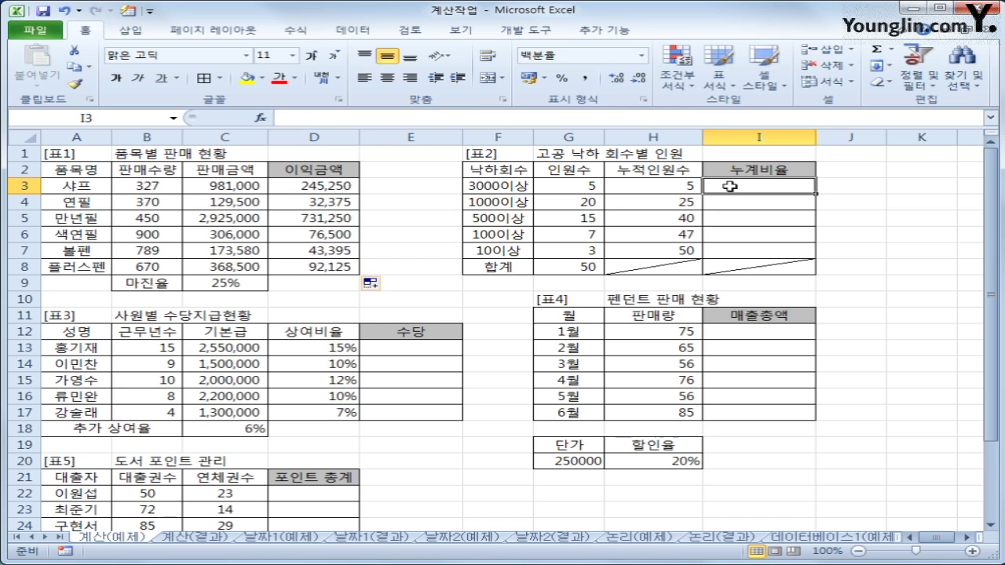
{"action": "type", "text": "="}
{"action": "key", "text": "Left"}
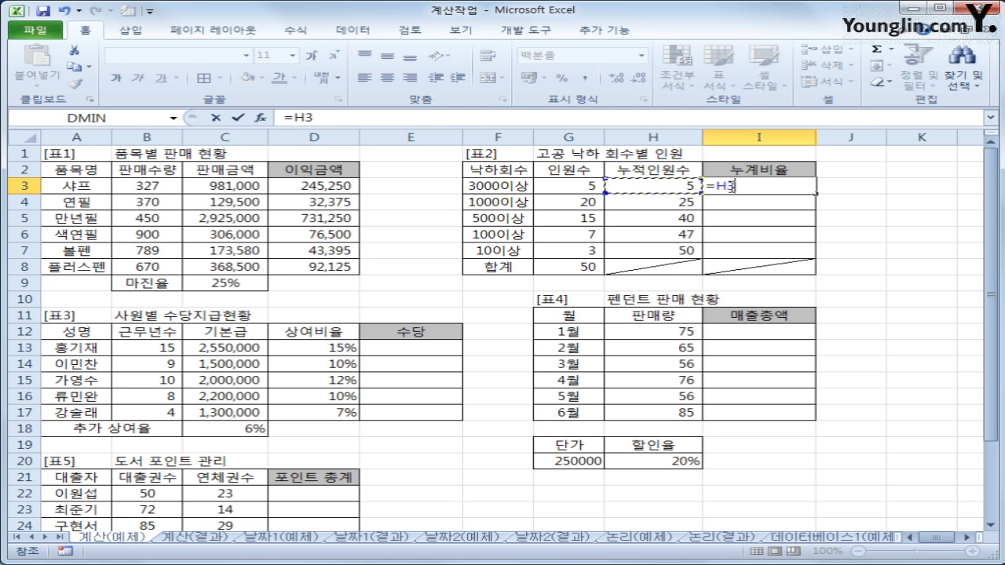
{"action": "type", "text": "/"}
{"action": "left_click", "coordinate": [584, 269]}
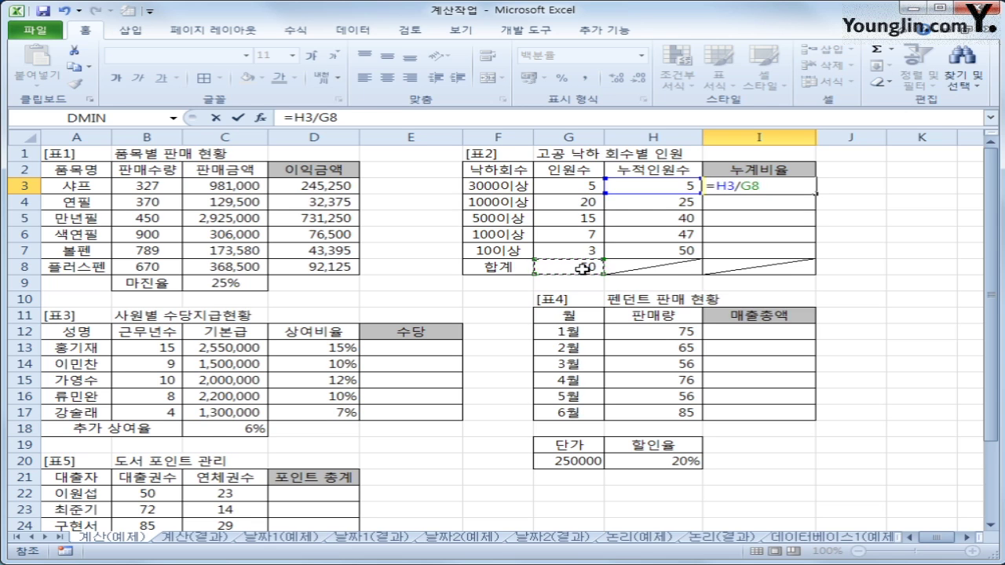
{"action": "key", "text": "F4"}
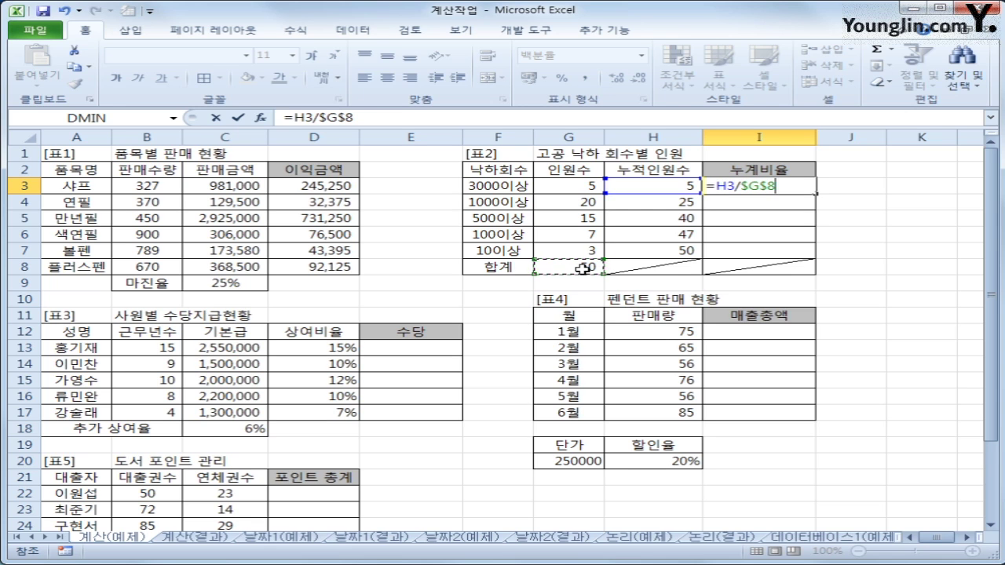
{"action": "key", "text": "Return"}
{"action": "left_click", "coordinate": [784, 185]}
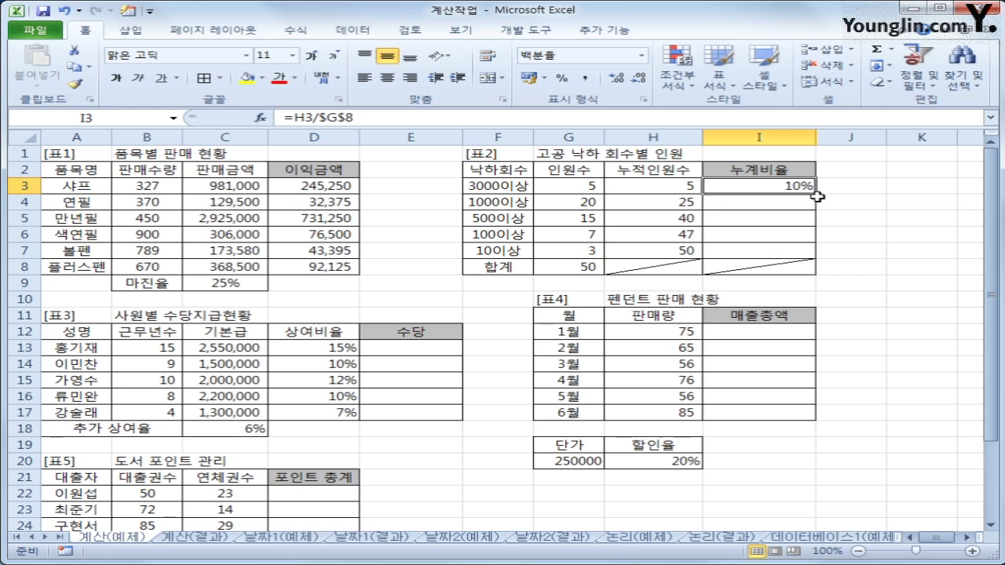
{"action": "left_click_drag", "start_coordinate": [818, 193], "coordinate": [817, 257]}
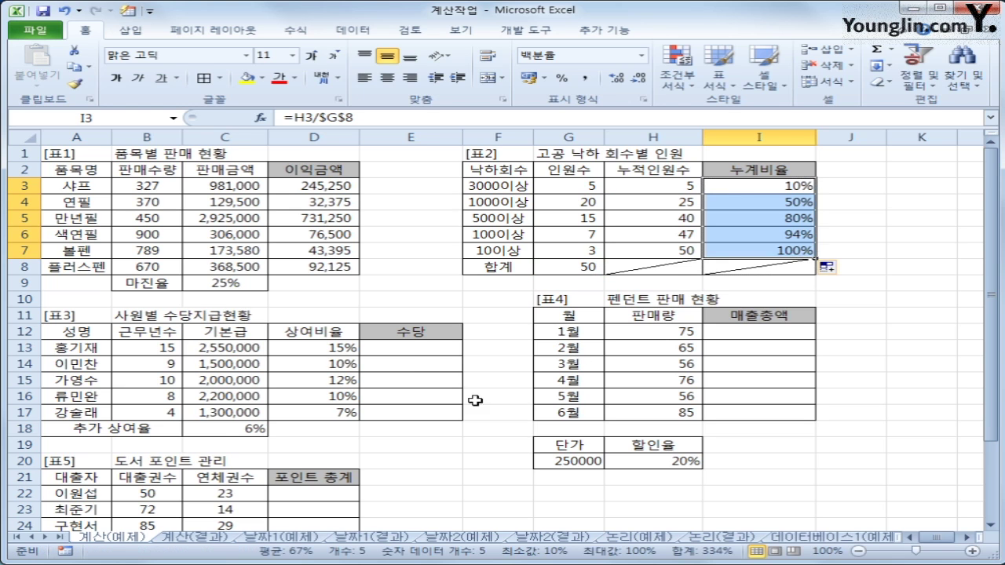
Enter =C13+C13*(D13+$C$18) in E13 to calculate the allowance and copy the formula down to E17.
{"action": "left_click", "coordinate": [408, 355]}
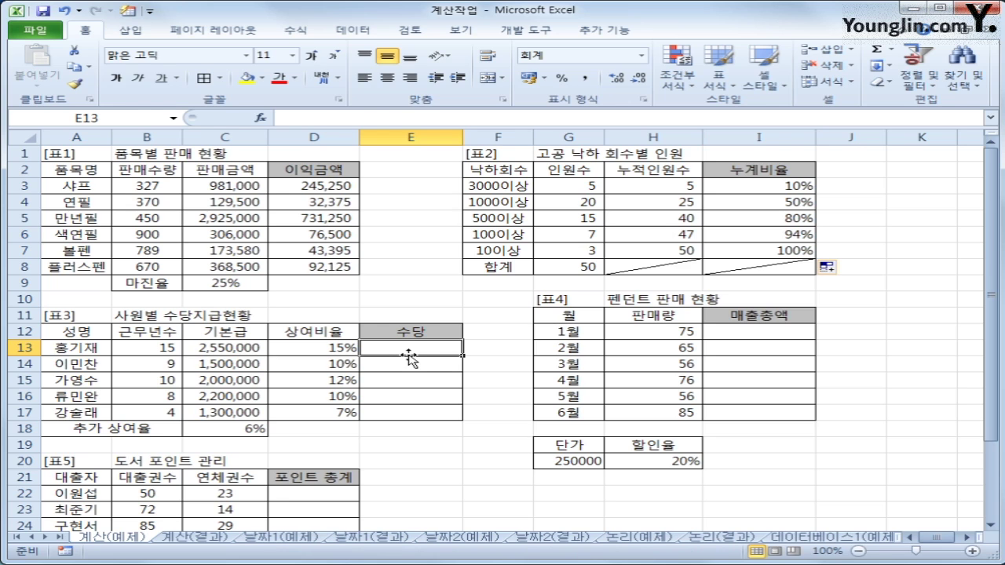
{"action": "type", "text": "="}
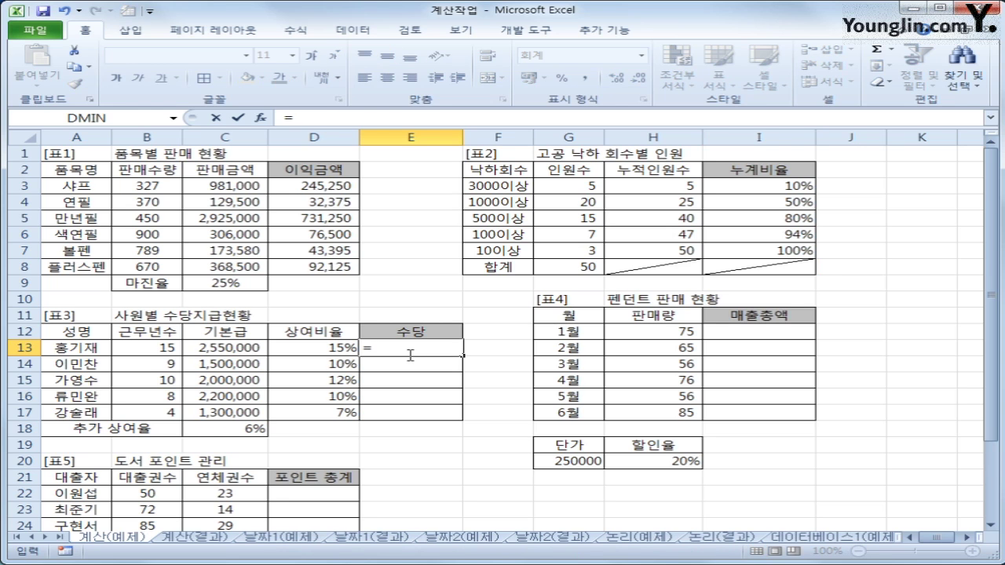
{"action": "key", "text": "Left"}
{"action": "key", "text": "Left"}
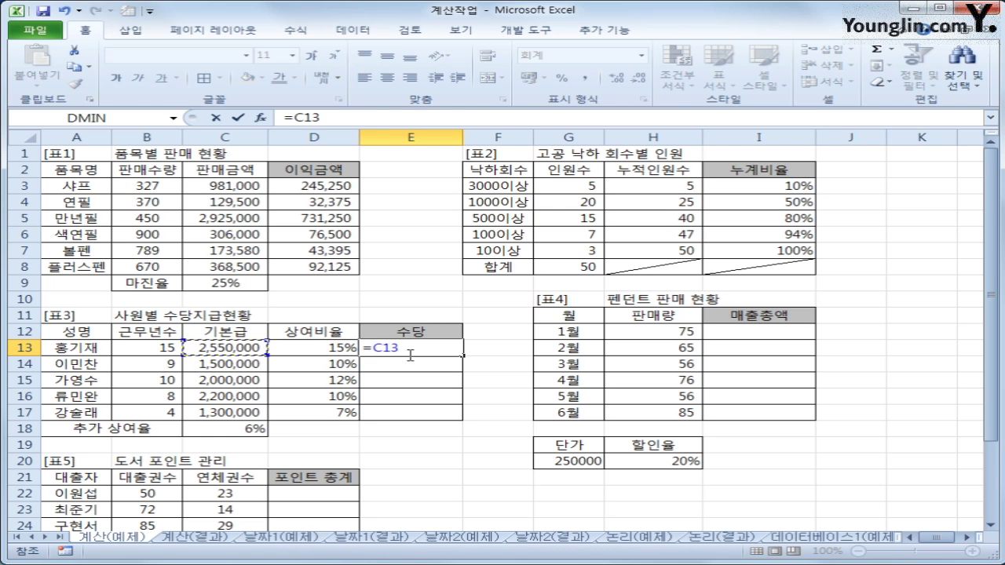
{"action": "type", "text": "+"}
{"action": "key", "text": "Left"}
{"action": "key", "text": "Left"}
{"action": "type", "text": "*("}
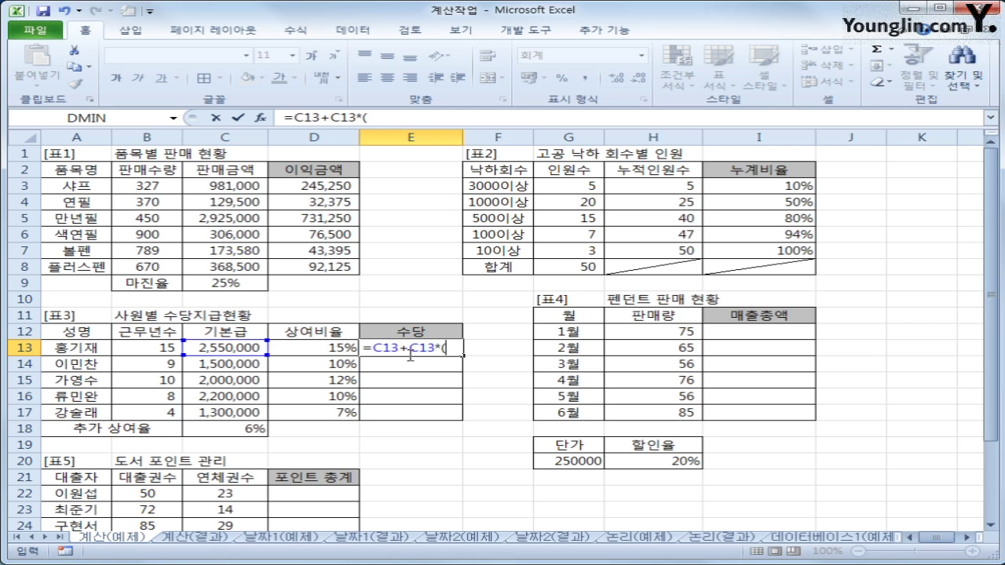
{"action": "key", "text": "Left"}
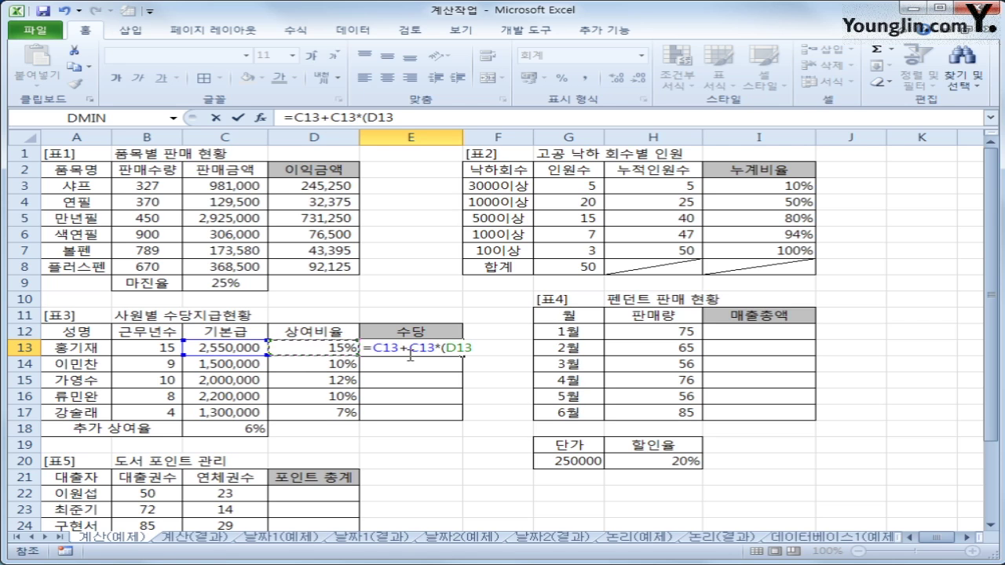
{"action": "type", "text": "+"}
{"action": "left_click", "coordinate": [218, 430]}
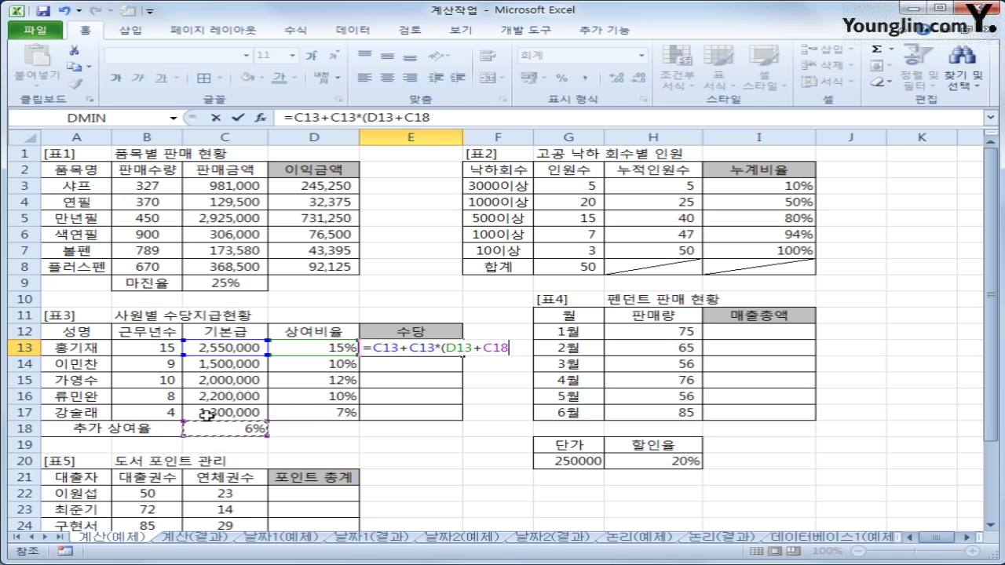
{"action": "key", "text": "F4"}
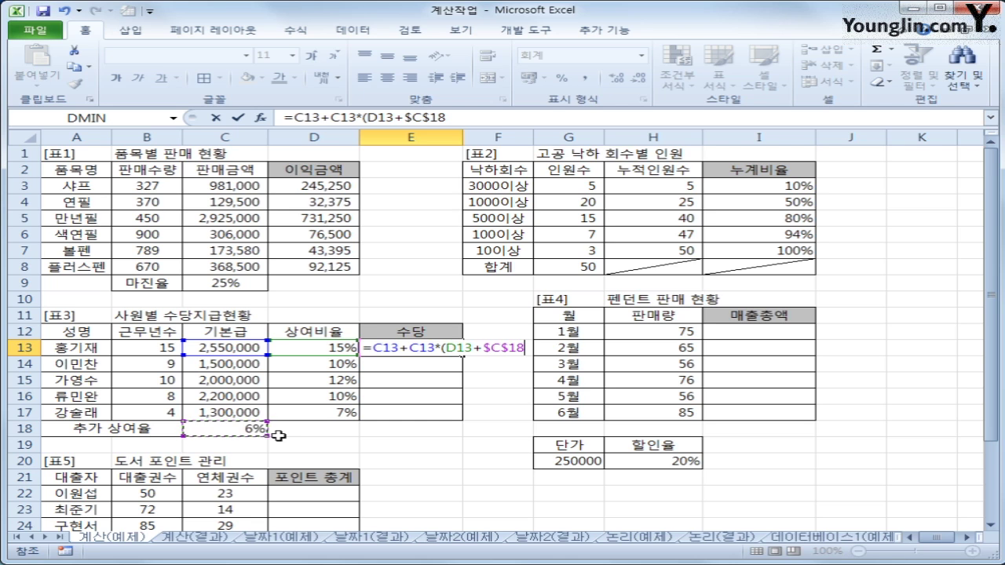
{"action": "key", "text": "Return"}
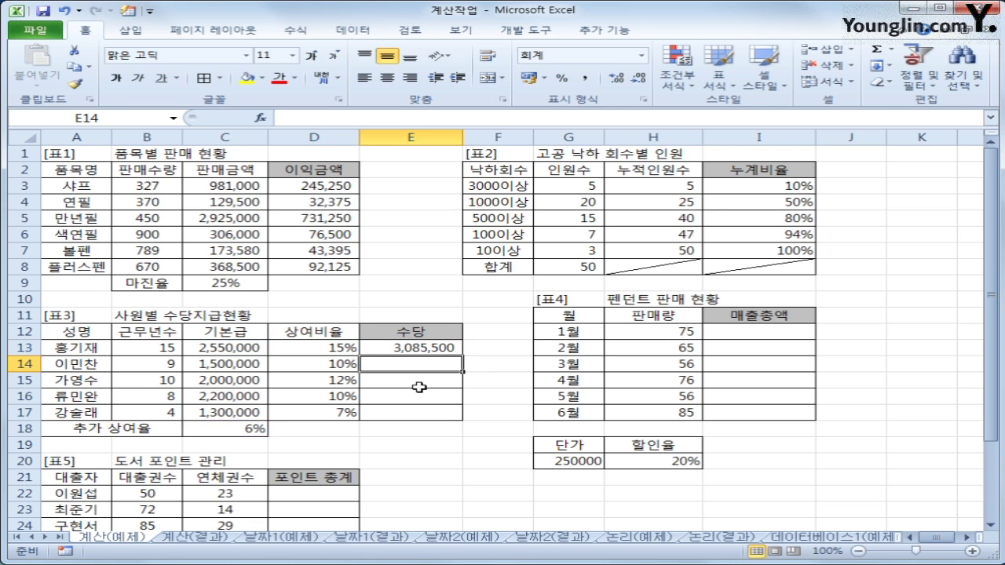
{"action": "left_click", "coordinate": [456, 348]}
{"action": "left_click_drag", "start_coordinate": [463, 356], "coordinate": [463, 421]}
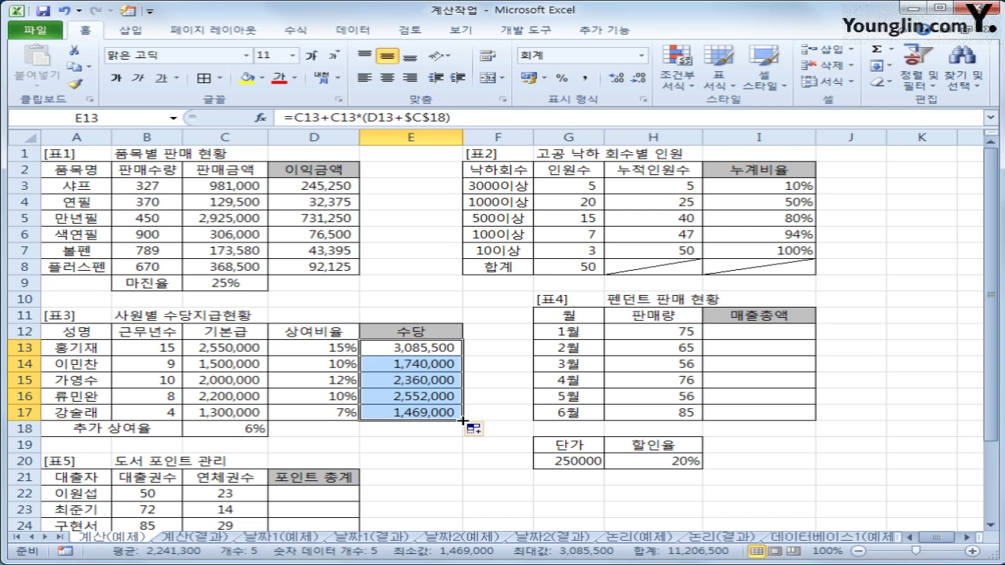
Enter =(H12*$G$20)*(1-$H$20) in I12 to calculate the discounted total sales and copy the formula down to I17.
{"action": "left_click", "coordinate": [770, 336]}
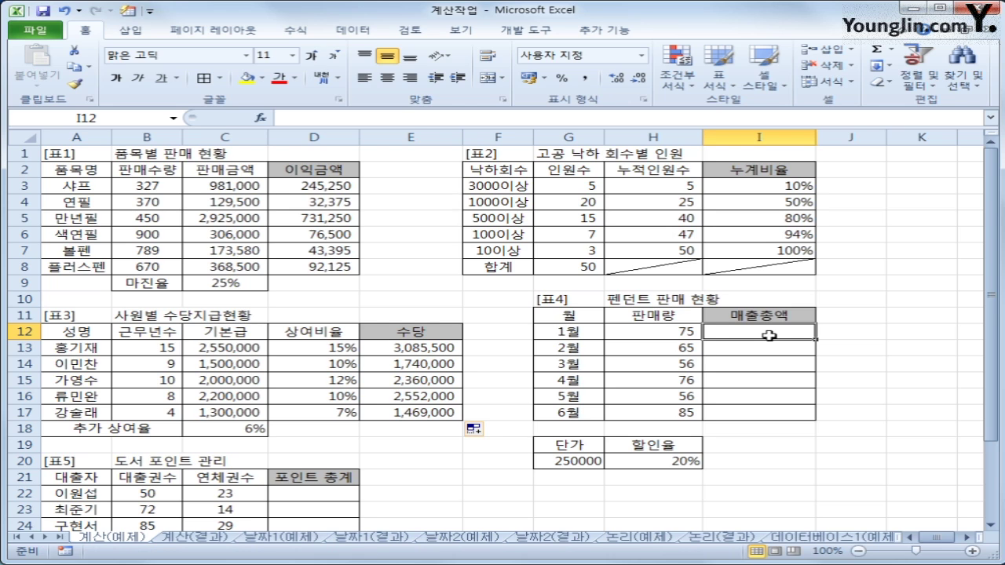
{"action": "type", "text": "="}
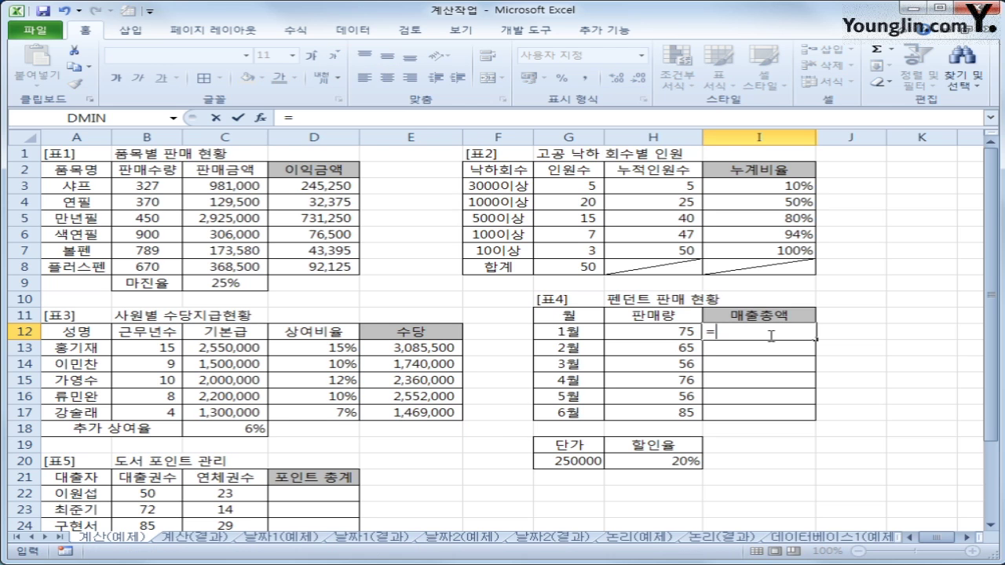
{"action": "type", "text": "(H12"}
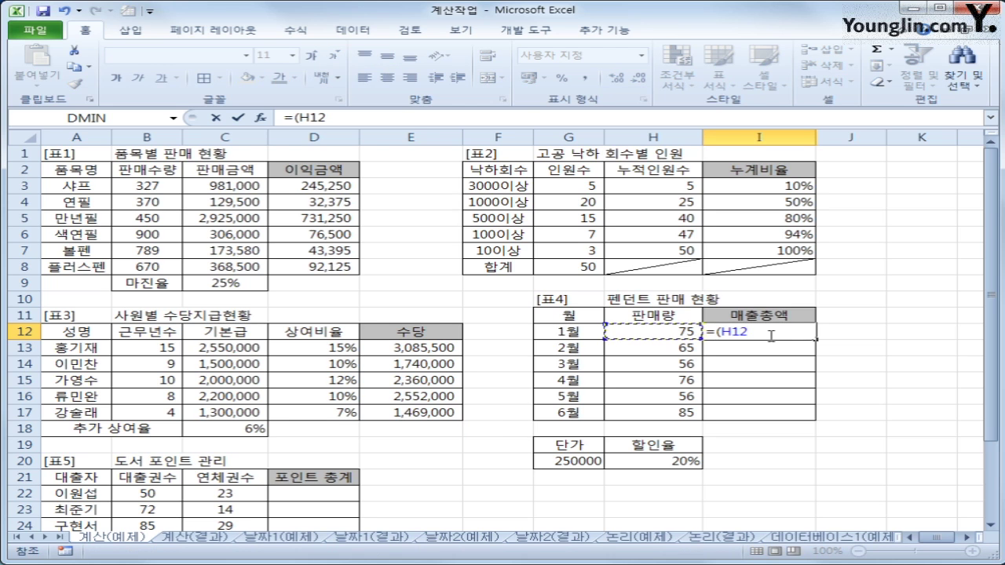
{"action": "type", "text": "*"}
{"action": "left_click", "coordinate": [577, 461]}
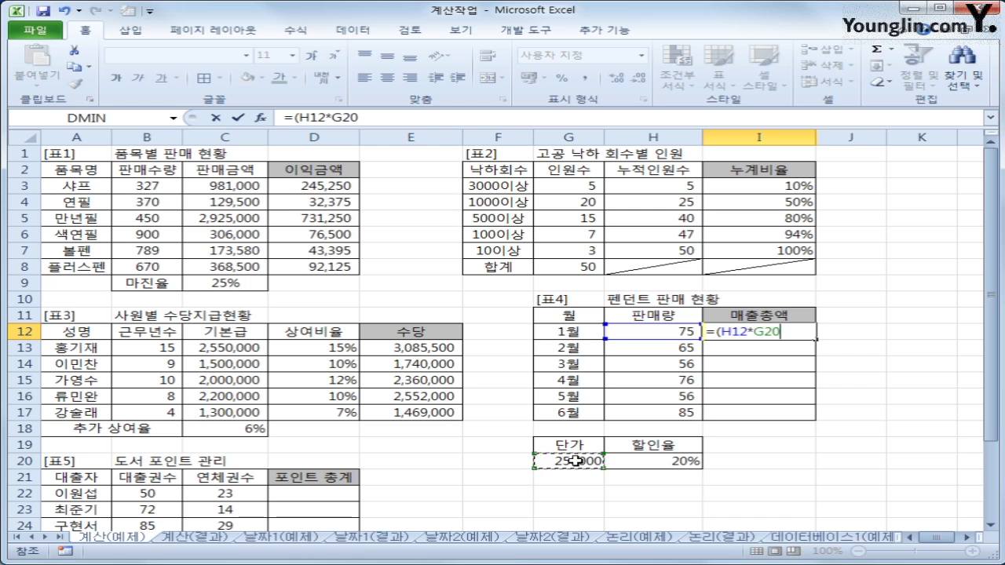
{"action": "key", "text": "F4"}
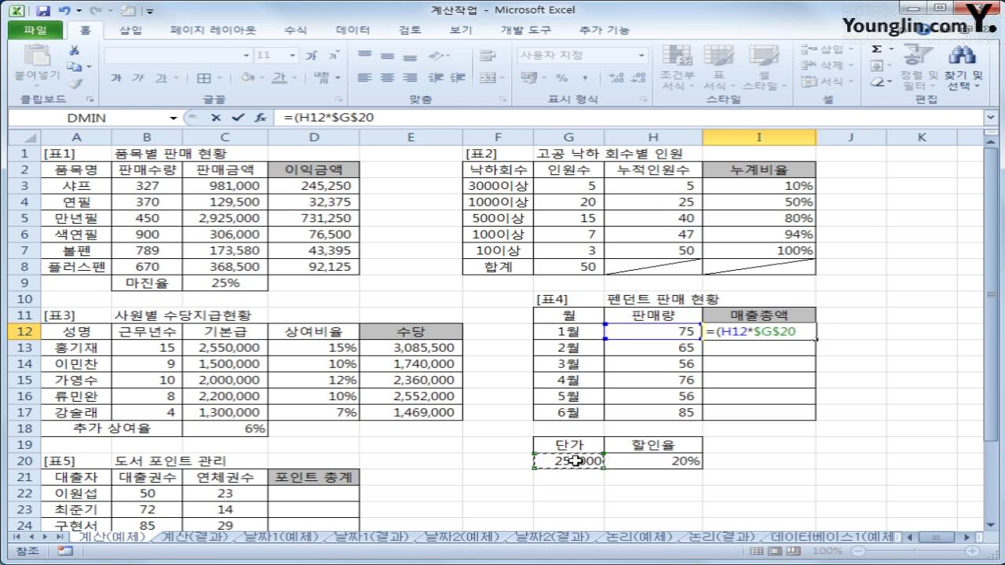
{"action": "type", "text": ")*(1-"}
{"action": "left_click", "coordinate": [638, 462]}
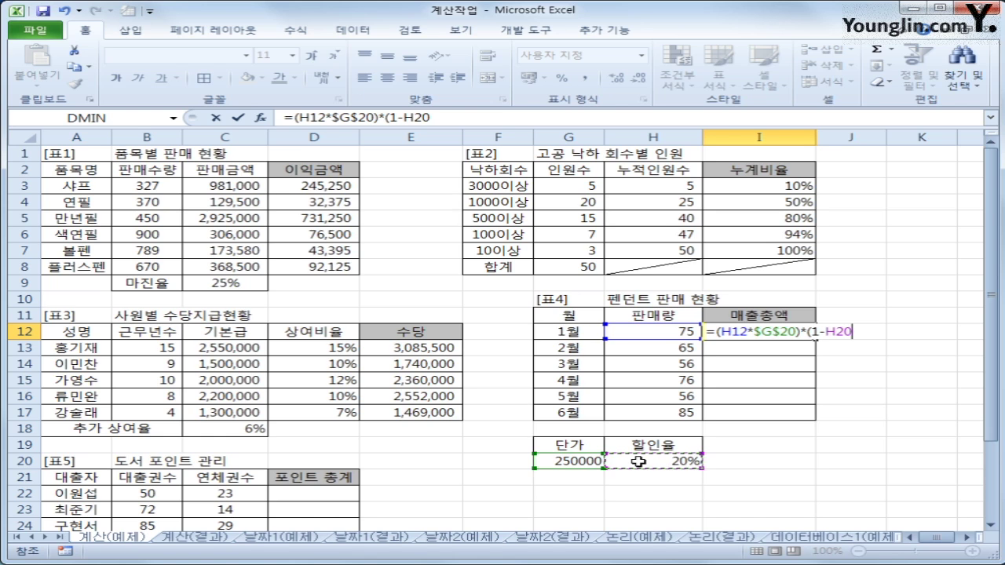
{"action": "key", "text": "F4"}
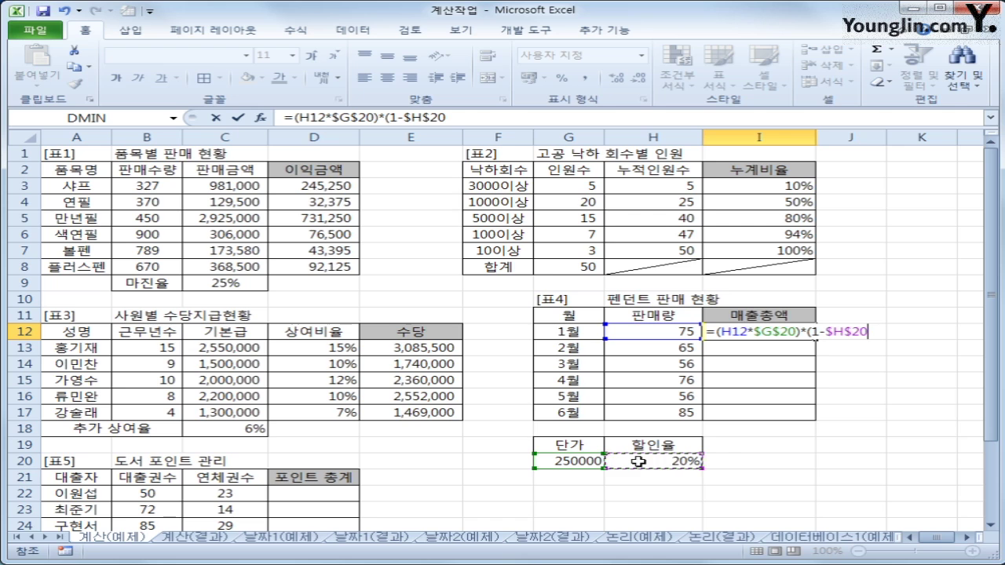
{"action": "type", "text": ")"}
{"action": "key", "text": "Return"}
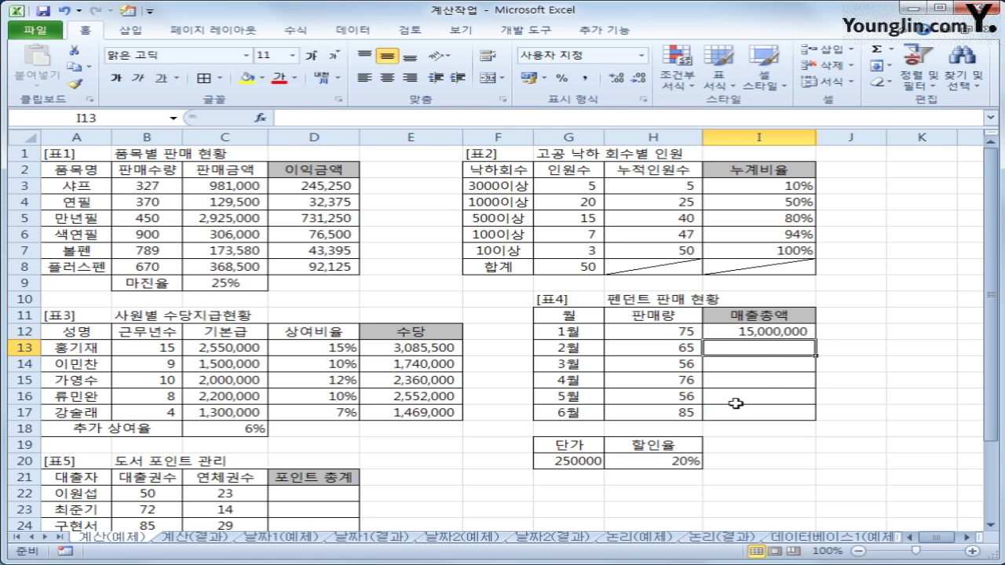
{"action": "left_click", "coordinate": [797, 331]}
{"action": "left_click_drag", "start_coordinate": [815, 340], "coordinate": [814, 419]}
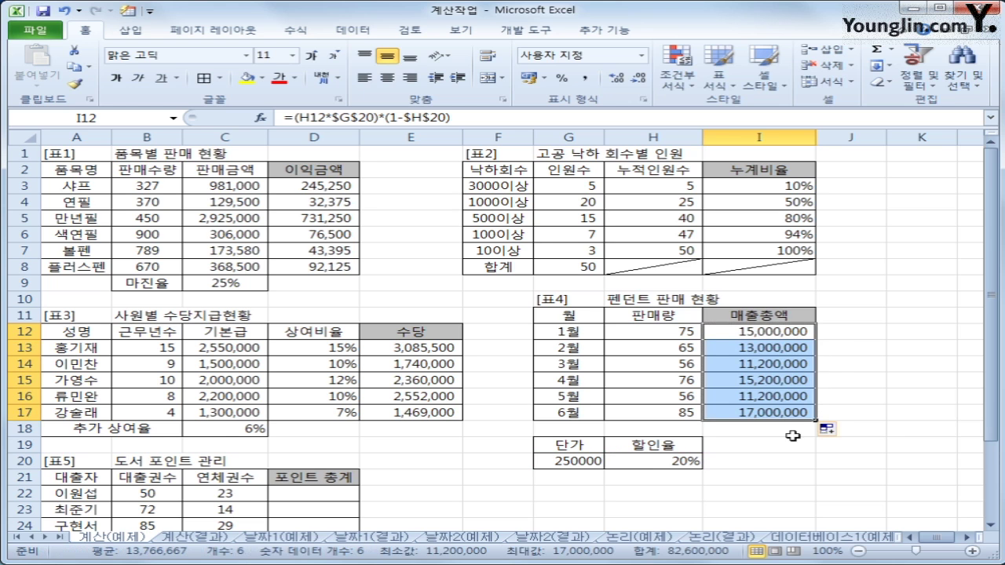
Enter =B22*$C$28+C22*$C$29 in D22 to calculate the point total in the book points table.
{"action": "scroll", "coordinate": [534, 424], "scroll_direction": "down", "scroll_amount": 3}
{"action": "left_click", "coordinate": [330, 350]}
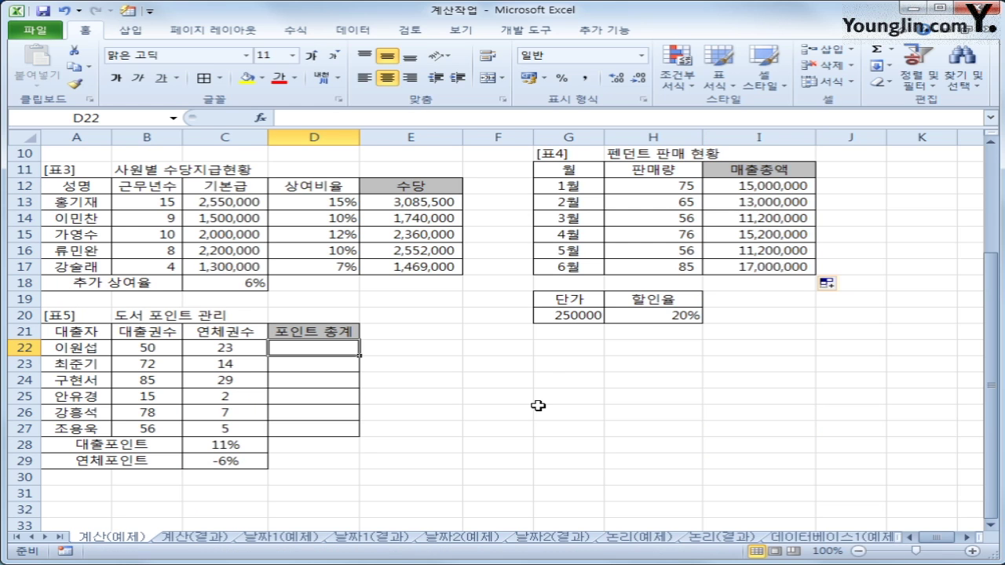
{"action": "type", "text": "="}
{"action": "key", "text": "Left"}
{"action": "key", "text": "Left"}
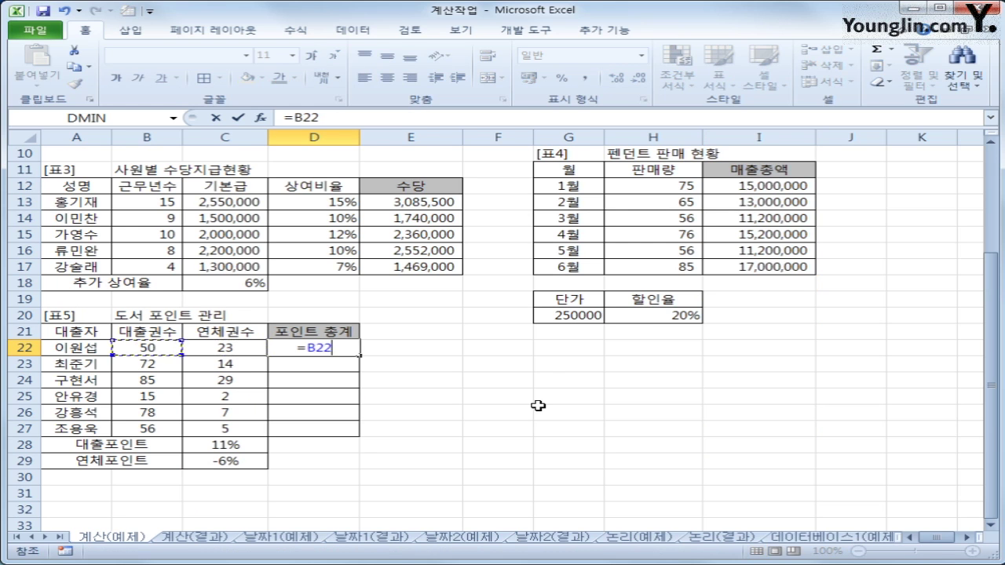
{"action": "type", "text": "*"}
{"action": "left_click", "coordinate": [219, 446]}
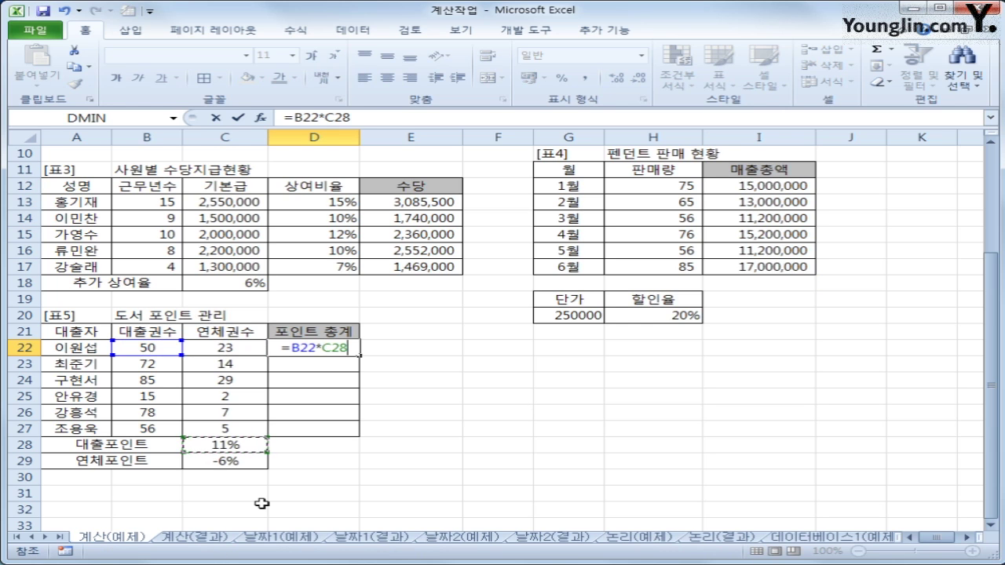
{"action": "key", "text": "F4"}
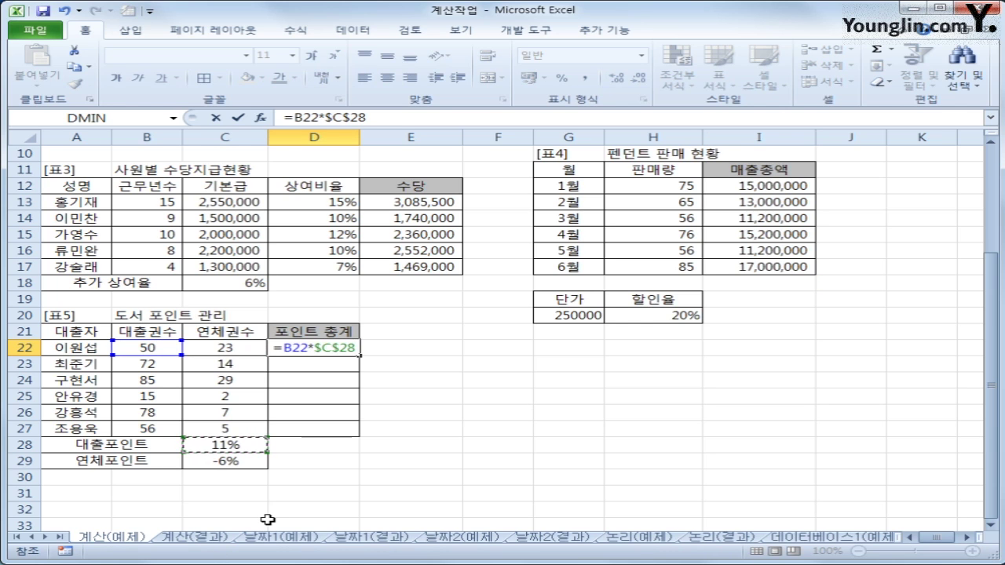
{"action": "type", "text": "+"}
{"action": "key", "text": "Left"}
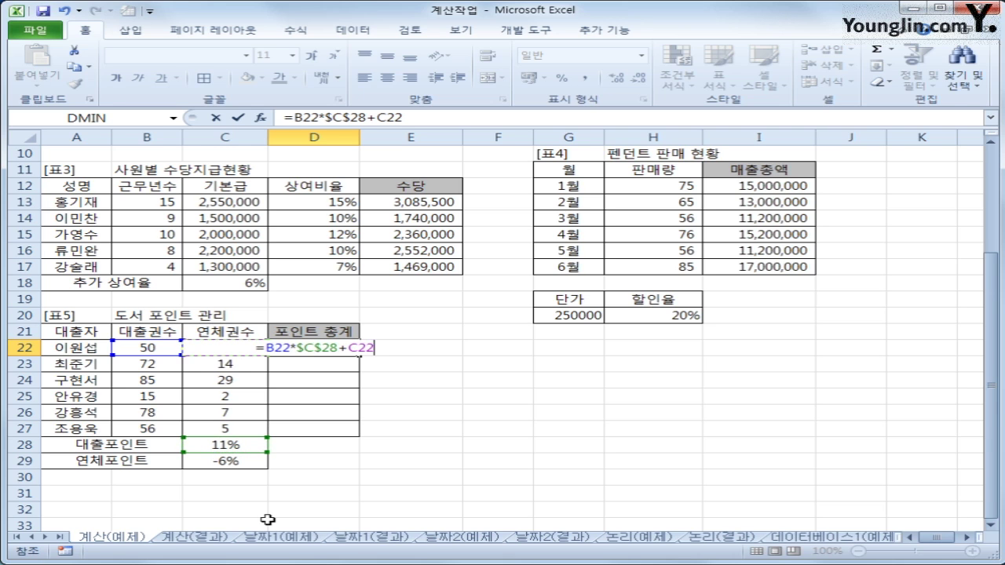
{"action": "type", "text": "*"}
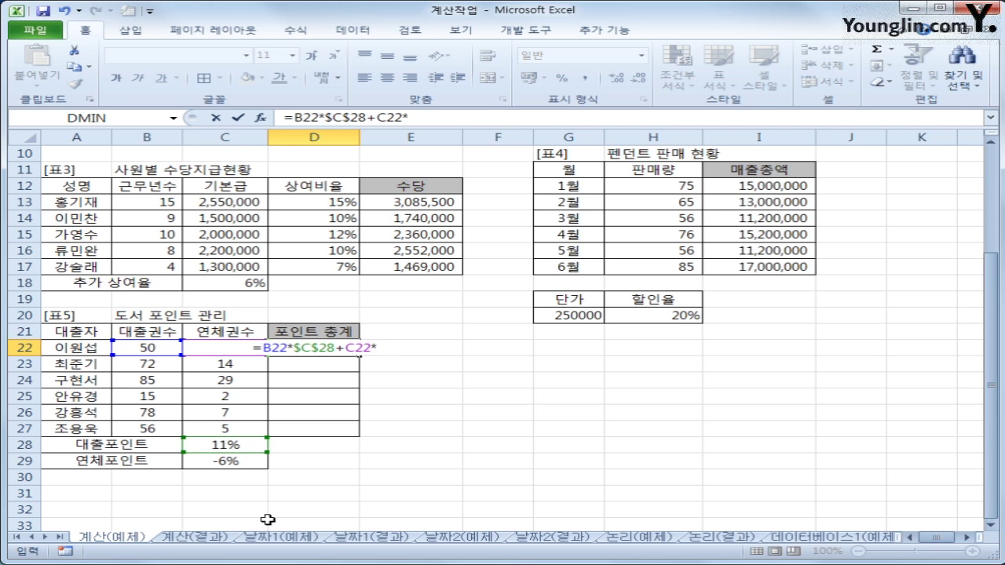
{"action": "left_click", "coordinate": [233, 465]}
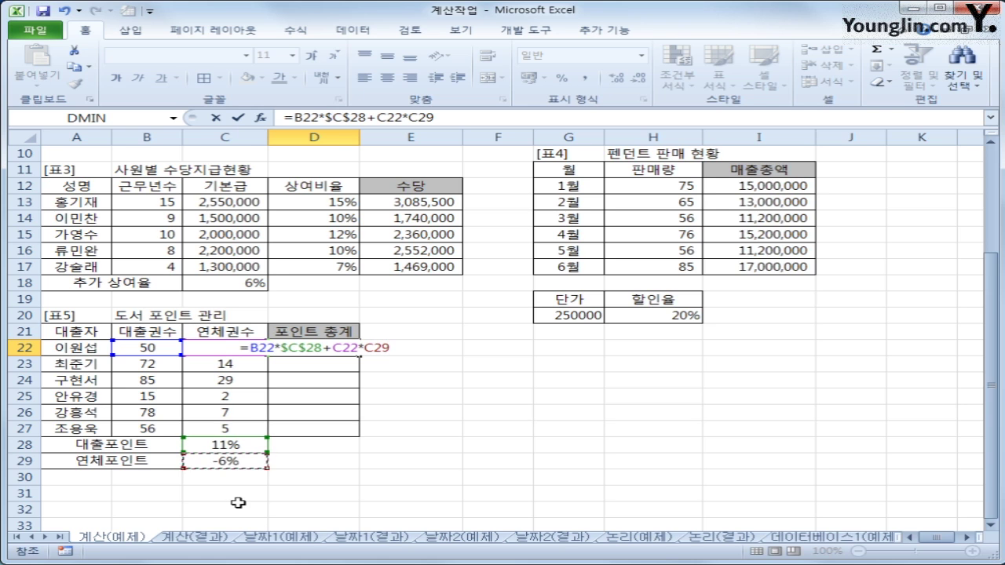
{"action": "key", "text": "F4"}
{"action": "key", "text": "Return"}
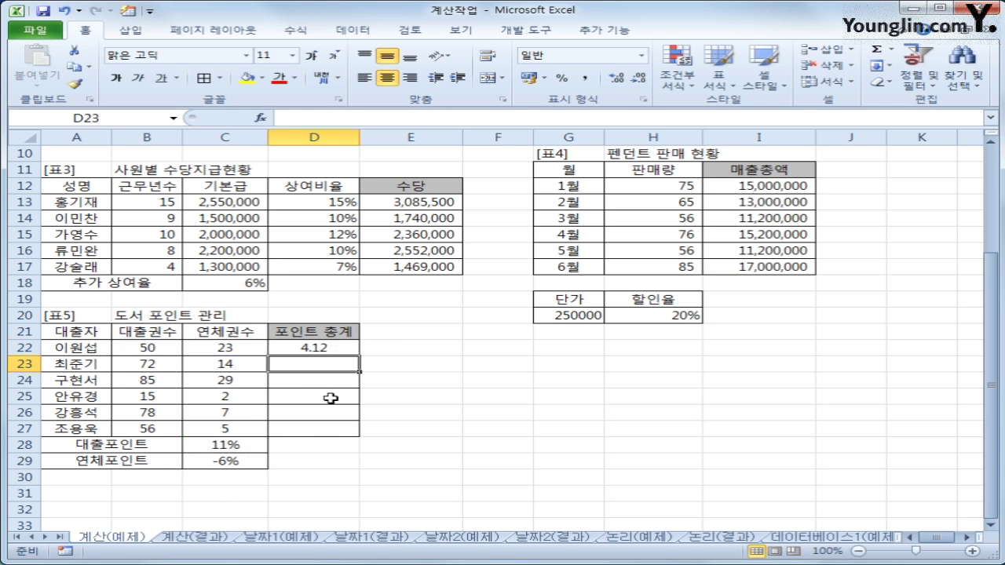
Copy the point total formula from D22 down to D27 and inspect the formula in the last row.
{"action": "left_click", "coordinate": [334, 348]}
{"action": "left_click_drag", "start_coordinate": [360, 356], "coordinate": [358, 436]}
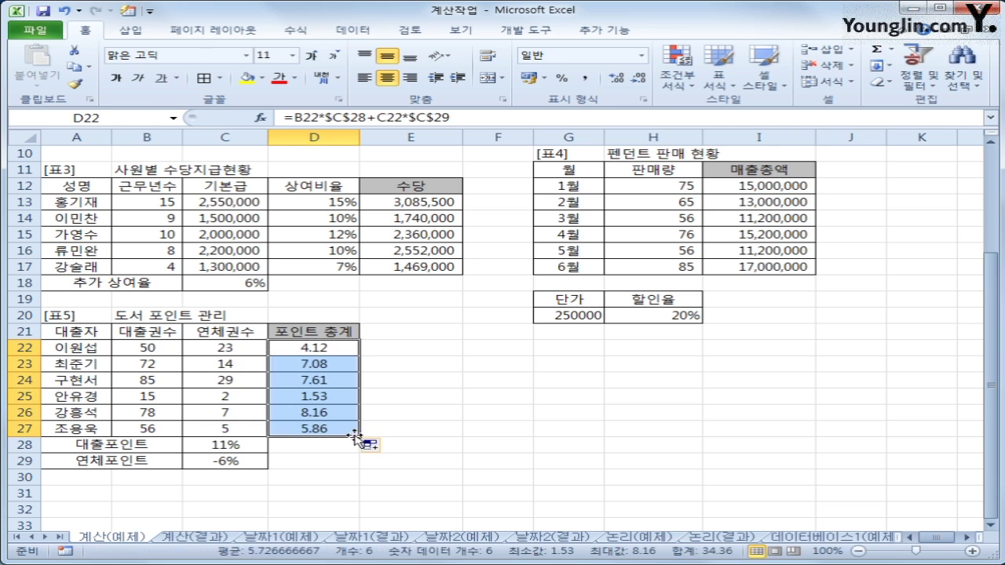
{"action": "left_click", "coordinate": [338, 431]}
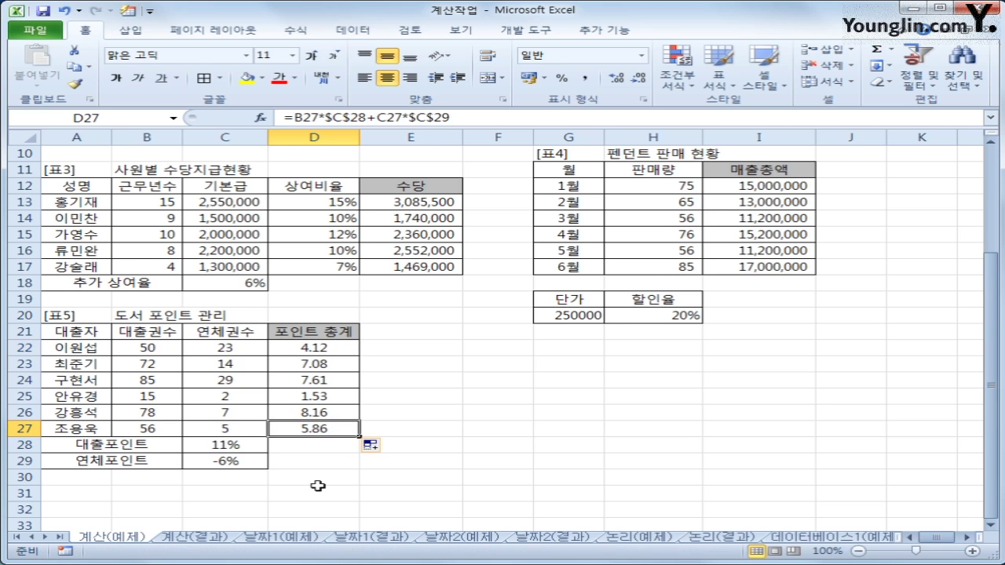
Compare the completed 계산(예제) sheet with the answers on the 계산(결과) sheet.
{"action": "left_click", "coordinate": [209, 537]}
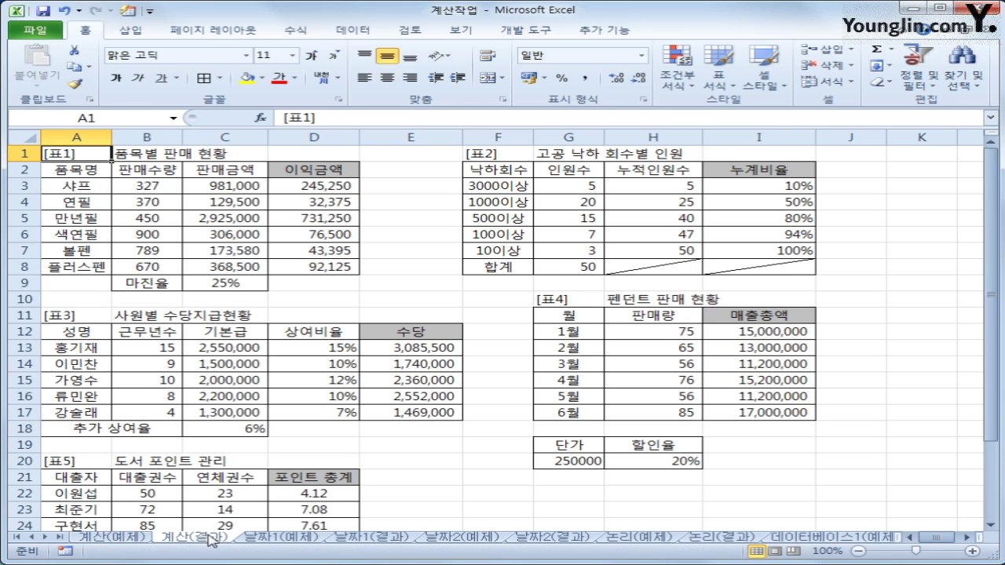
{"action": "left_click", "coordinate": [118, 540]}
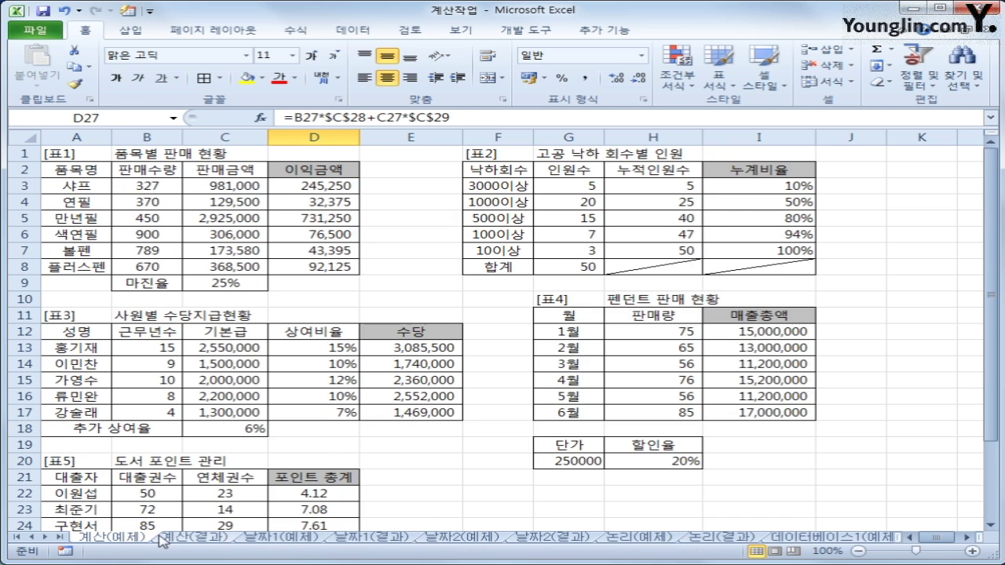
{"action": "left_click", "coordinate": [196, 539]}
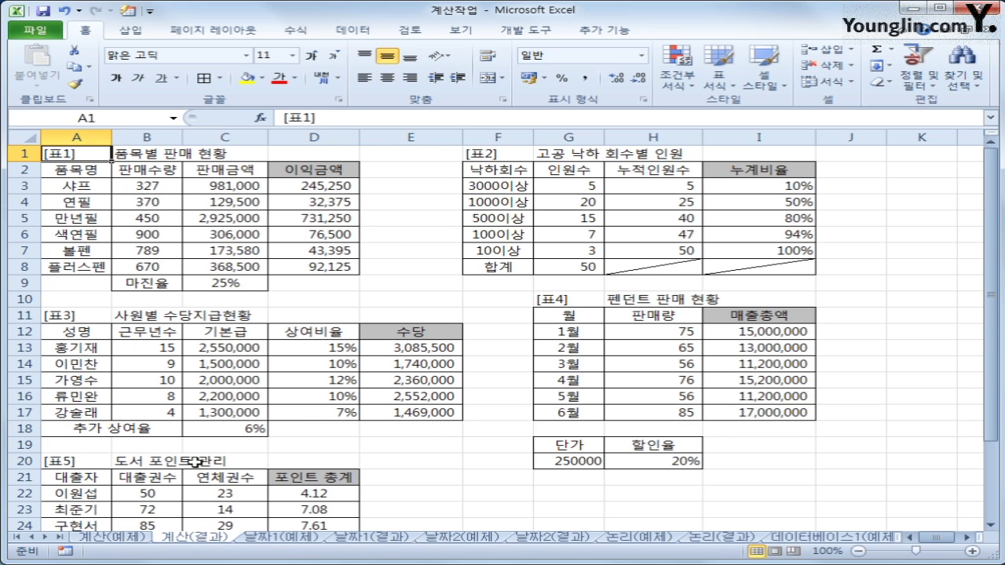